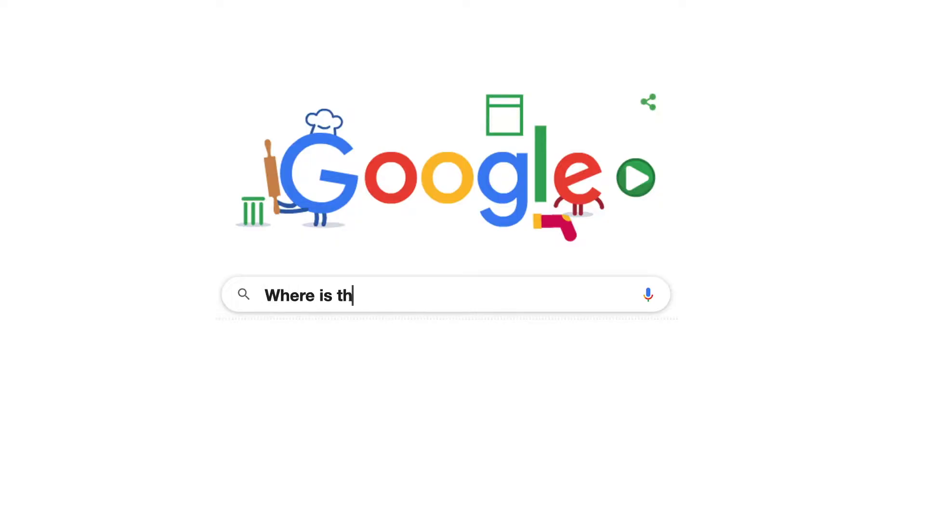
Step: Search Google for "Where is the built in microphone on an iMac"
{"action": "type", "text": "e built in microphone on an iMac"}
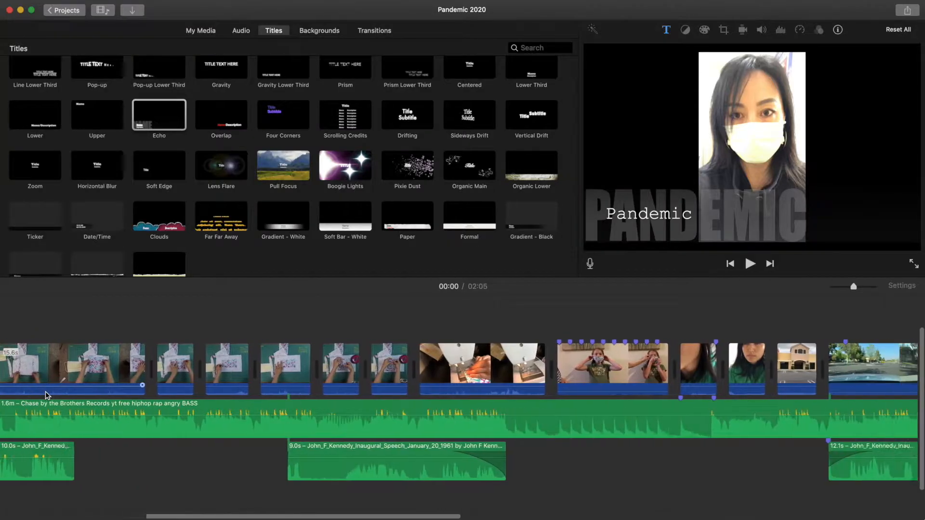
{"action": "scroll", "coordinate": [15, 435], "scroll_direction": "left", "scroll_amount": 10}
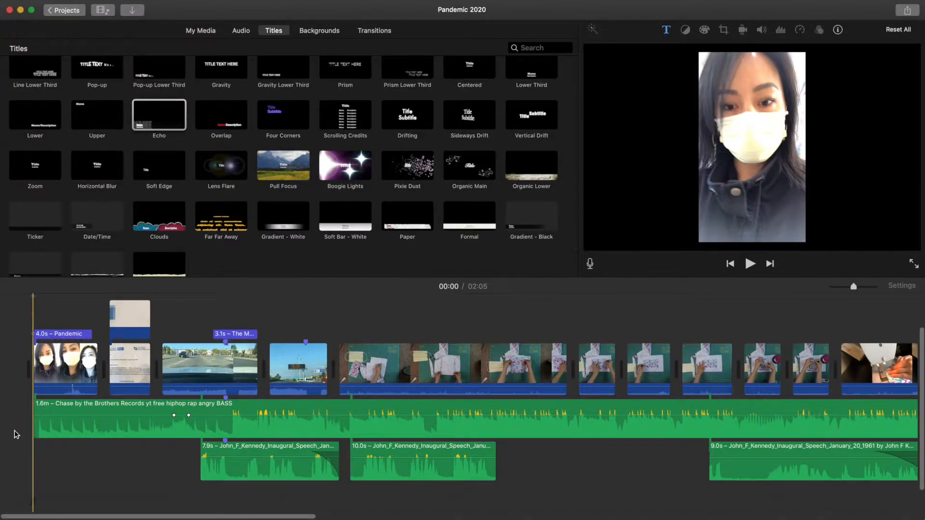
{"action": "scroll", "coordinate": [290, 386], "scroll_direction": "right", "scroll_amount": 15}
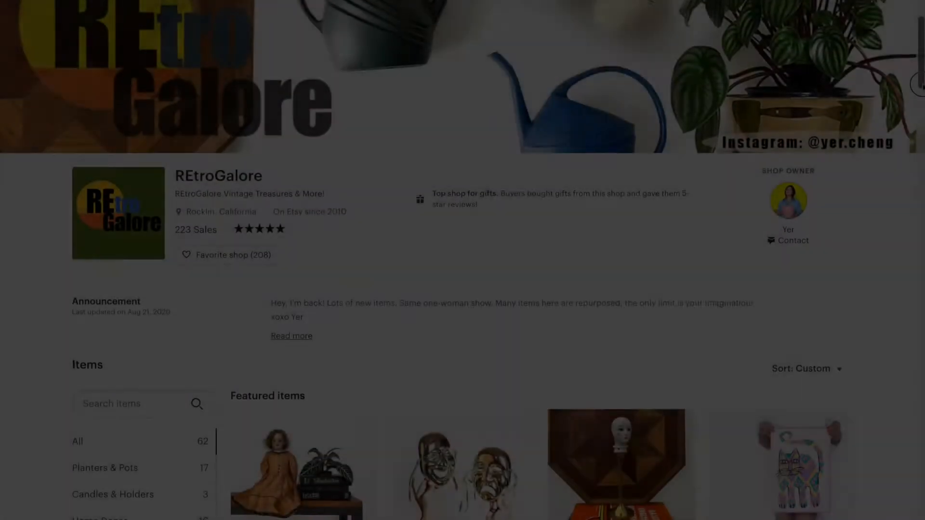
{"action": "left_click_drag", "start_coordinate": [922, 85], "coordinate": [921, 118]}
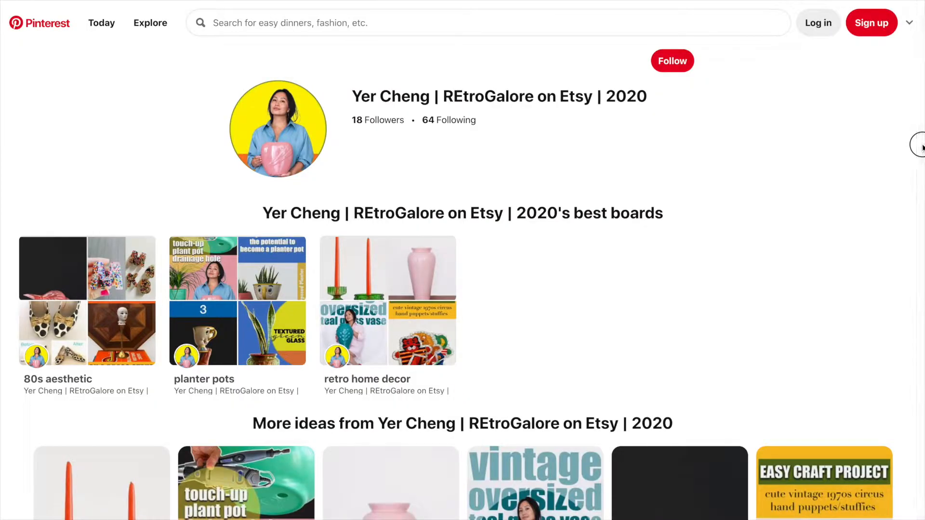
{"action": "left_click_drag", "start_coordinate": [921, 147], "coordinate": [921, 175]}
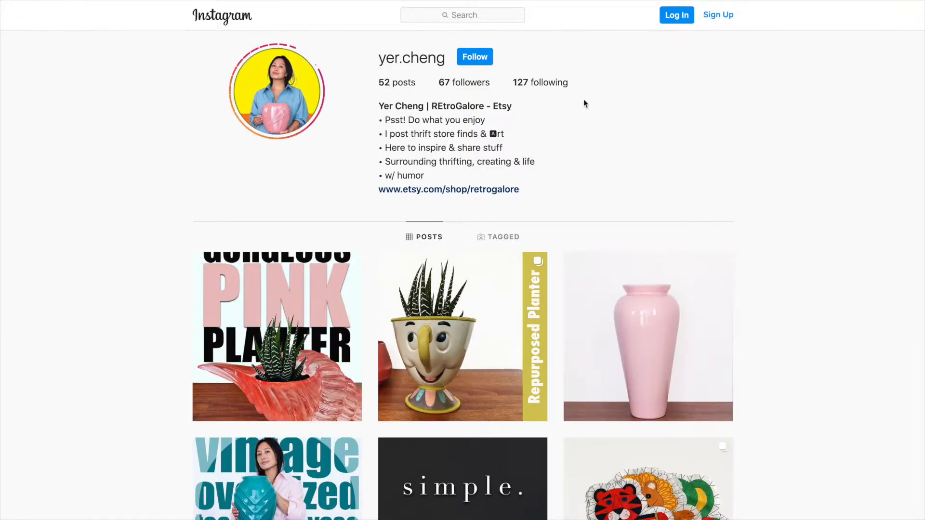
{"action": "left_click_drag", "start_coordinate": [920, 12], "coordinate": [921, 160]}
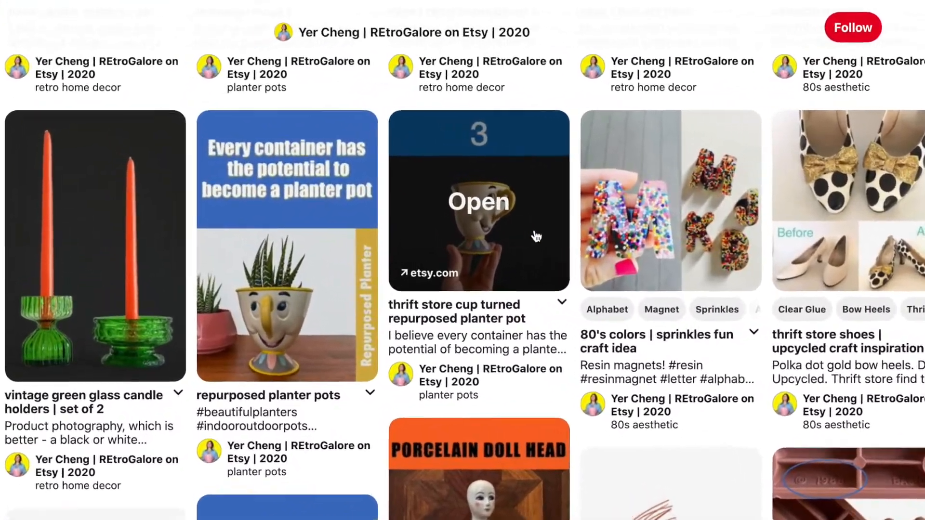
{"action": "left_click", "coordinate": [446, 181]}
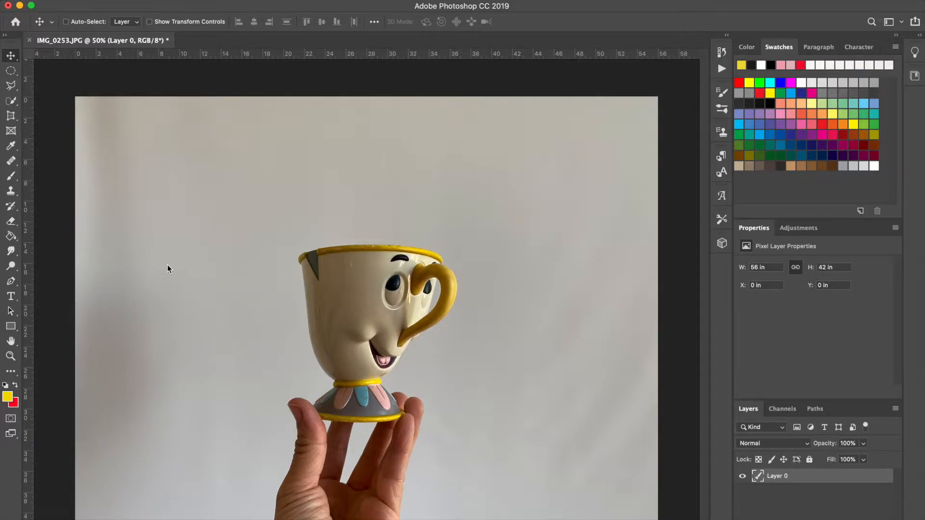
Step: Apply the Camera Raw Filter to the cup photo with Clarity at +8 and the Shadows raised moderately
{"action": "key", "text": "super+shift+a"}
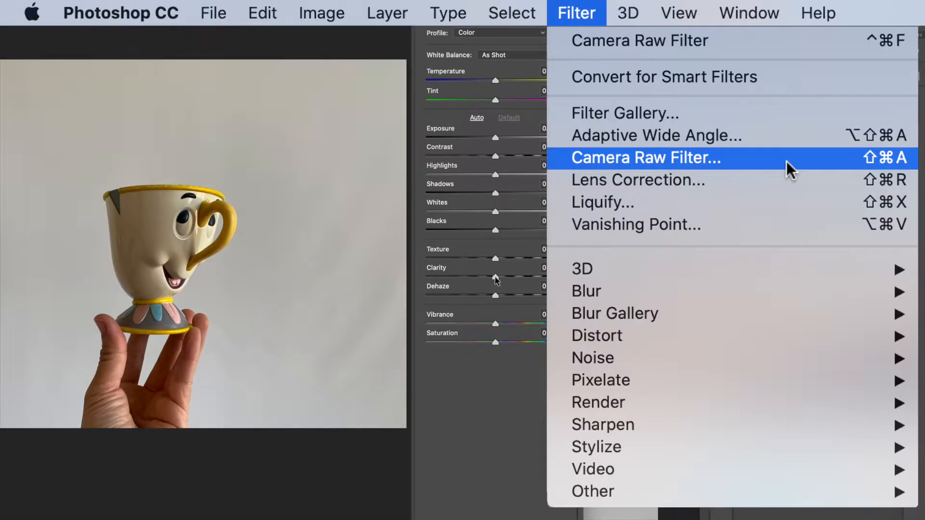
{"action": "left_click_drag", "start_coordinate": [496, 279], "coordinate": [501, 281]}
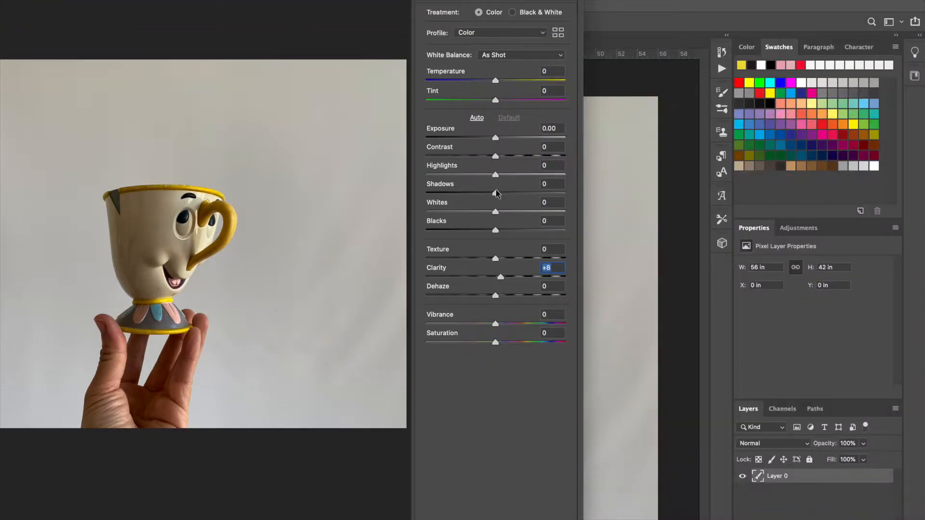
{"action": "left_click_drag", "start_coordinate": [496, 193], "coordinate": [518, 194]}
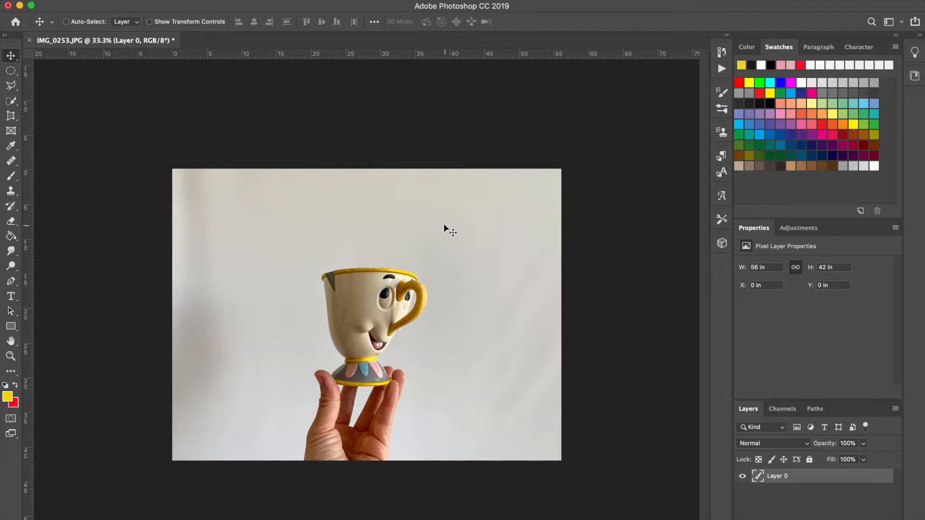
Step: Select the cup and hand automatically with Select Subject and check the selection in Quick Mask mode
{"action": "left_click", "coordinate": [13, 106]}
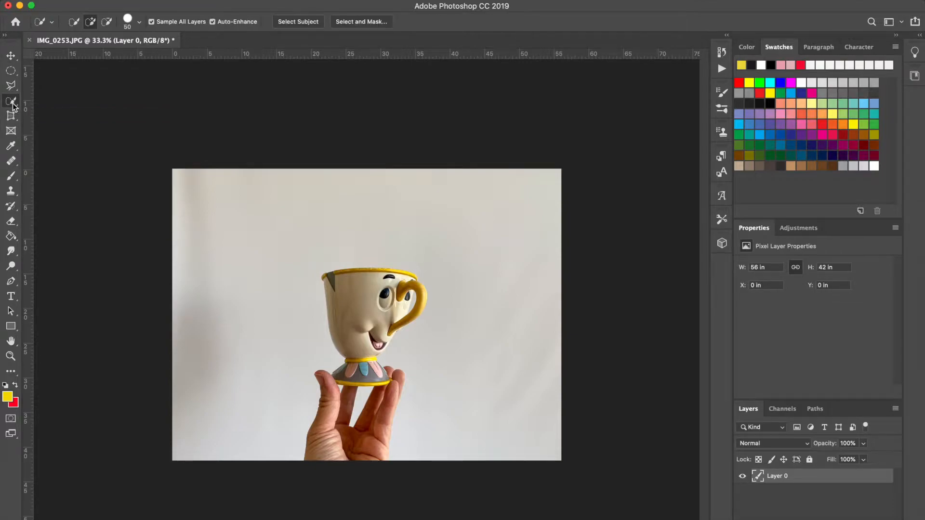
{"action": "left_click", "coordinate": [302, 22]}
{"action": "key", "text": "super+d"}
{"action": "key", "text": "super+plus"}
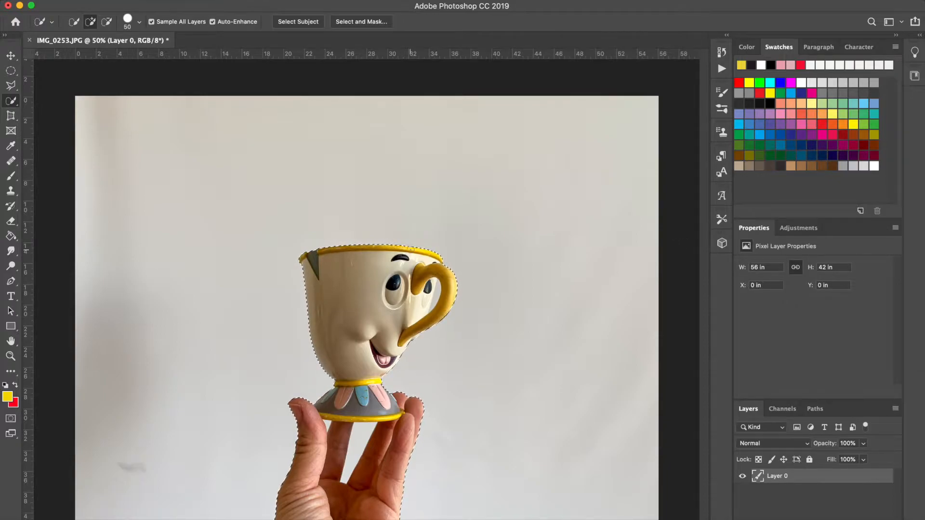
{"action": "key", "text": "q"}
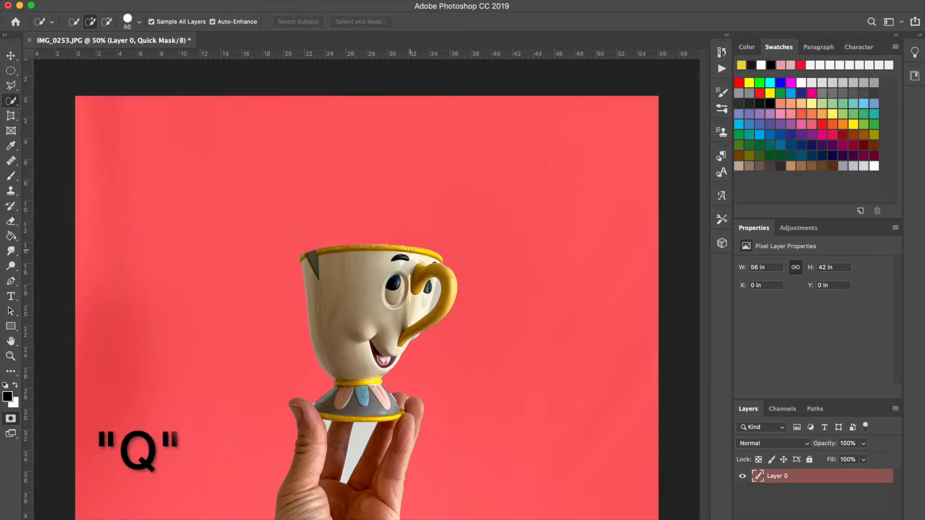
{"action": "key", "text": "q"}
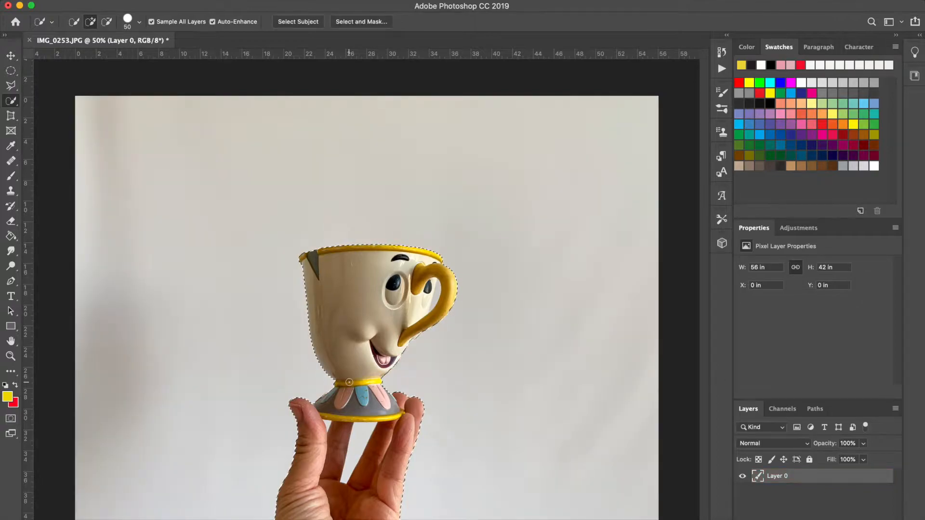
Step: Subtract the background gaps inside the cup's handle and between the fingers from the selection with the Magic Wand
{"action": "left_click_drag", "start_coordinate": [12, 101], "coordinate": [48, 113]}
{"action": "key", "text": "q"}
{"action": "key", "text": "q"}
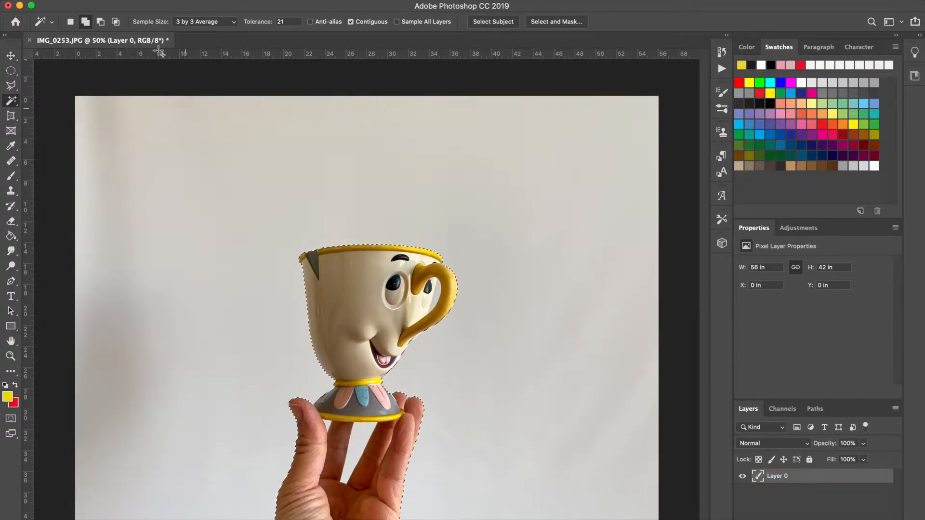
{"action": "left_click", "coordinate": [100, 22]}
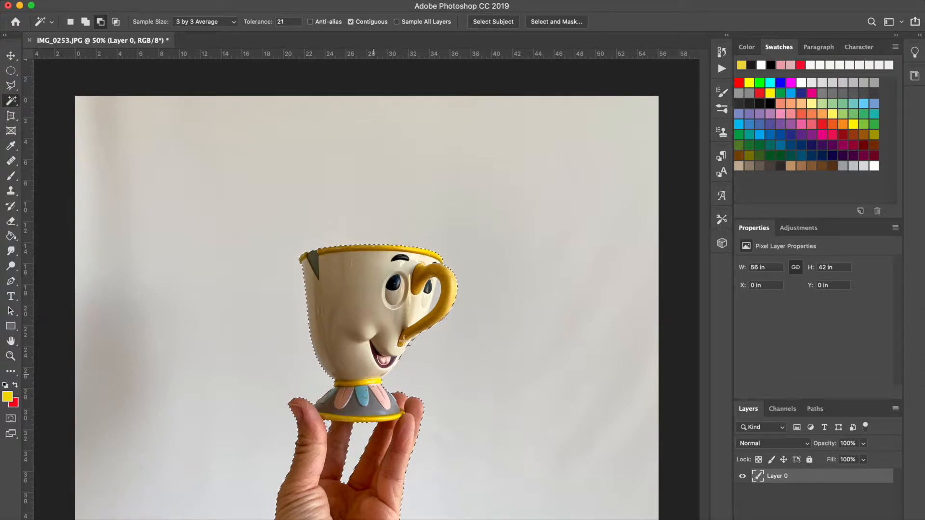
{"action": "left_click", "coordinate": [438, 295]}
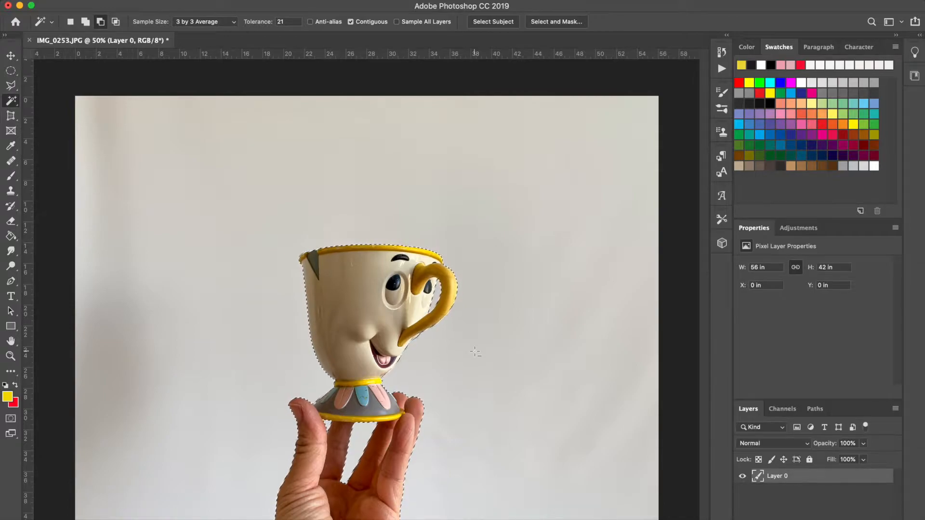
Step: Examine the mask edges around the cup, base and fingers up close in Quick Mask mode, with the Brush tool chosen
{"action": "key", "text": "q"}
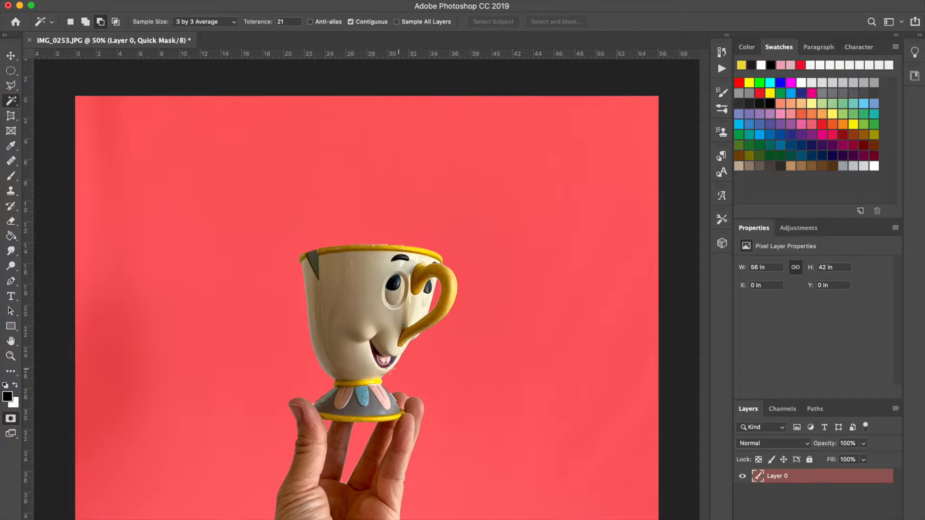
{"action": "key", "text": "super+equal"}
{"action": "key", "text": "super+equal"}
{"action": "key", "text": "super+equal"}
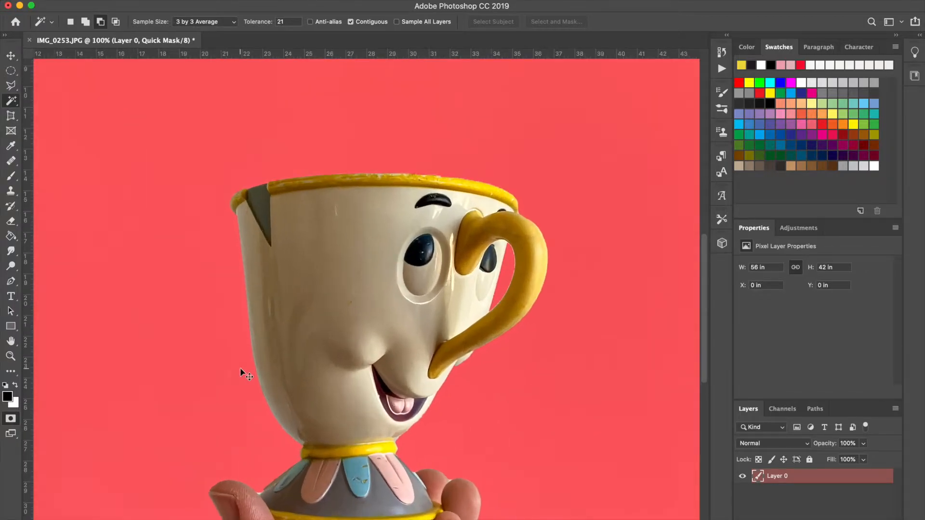
{"action": "key", "text": "super+minus"}
{"action": "scroll", "coordinate": [240, 369], "scroll_direction": "down", "scroll_amount": 5}
{"action": "scroll", "coordinate": [87, 342], "scroll_direction": "right", "scroll_amount": 2}
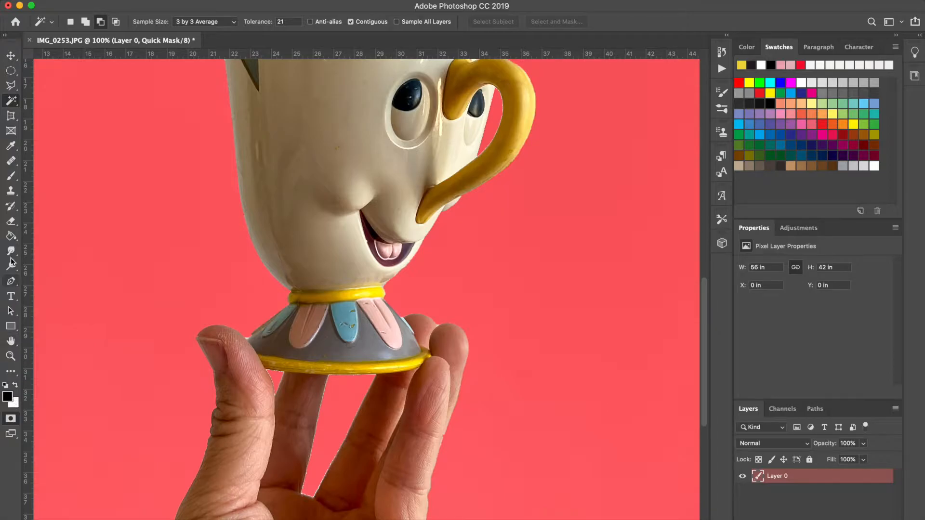
{"action": "left_click", "coordinate": [11, 181]}
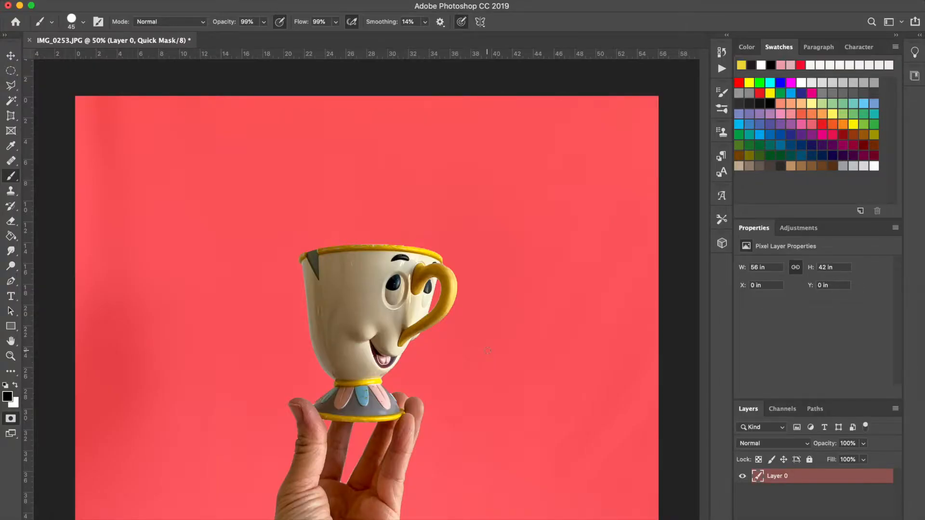
{"action": "key", "text": "q"}
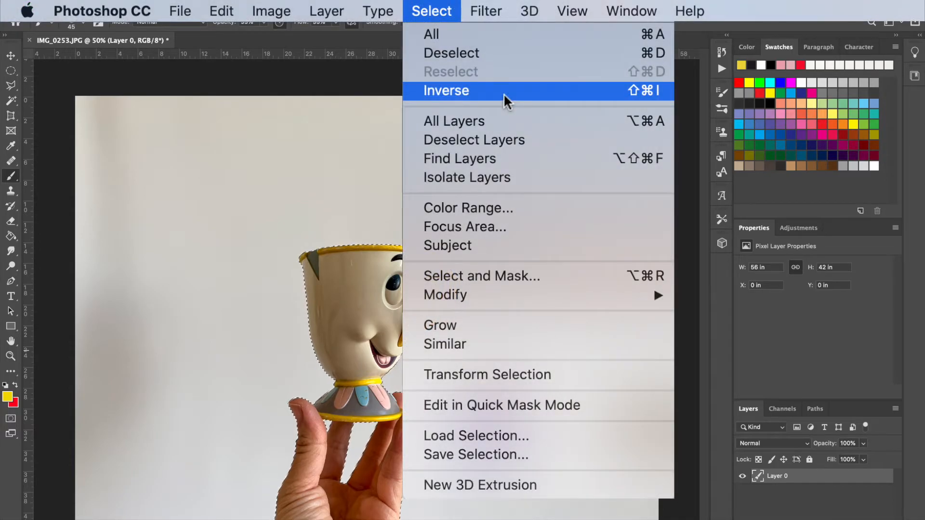
Step: Invert the selection to the background and cover it with a white Solid Color fill layer
{"action": "key", "text": "shift+super+i"}
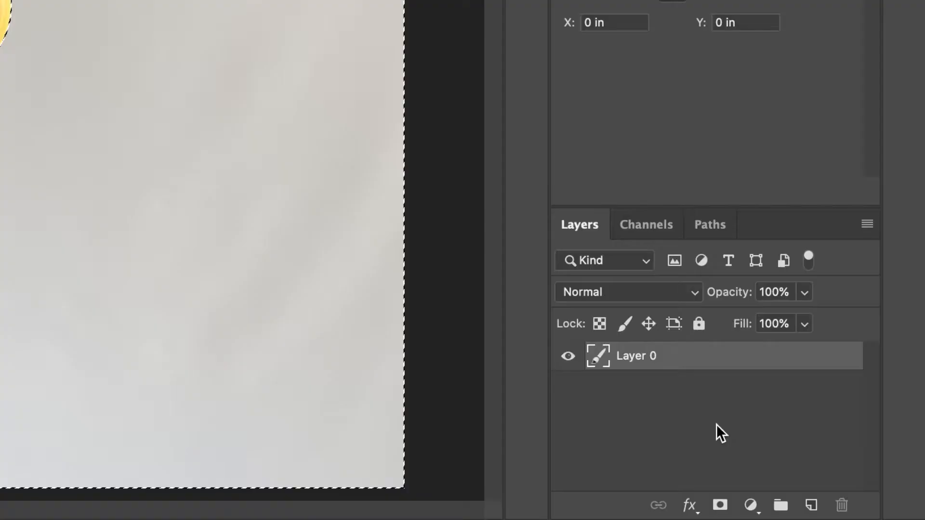
{"action": "left_click", "coordinate": [750, 505]}
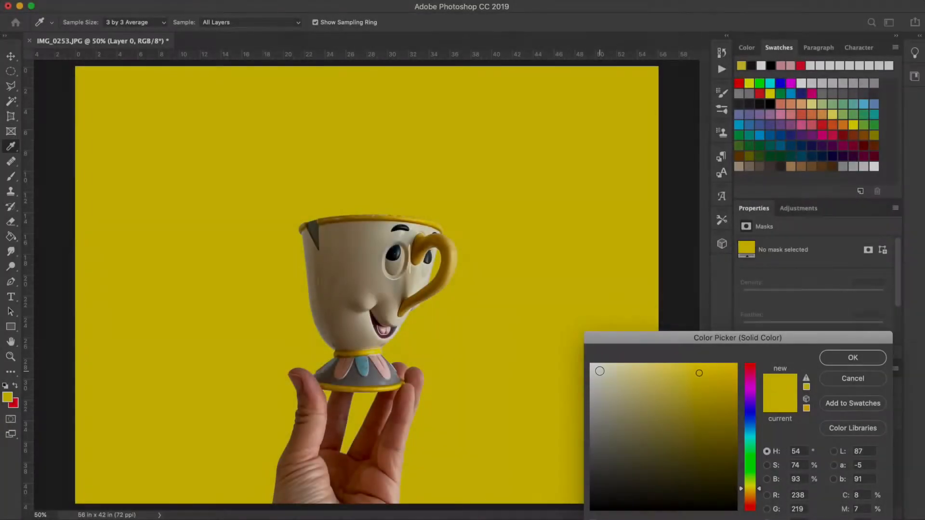
{"action": "left_click_drag", "start_coordinate": [600, 371], "coordinate": [591, 366]}
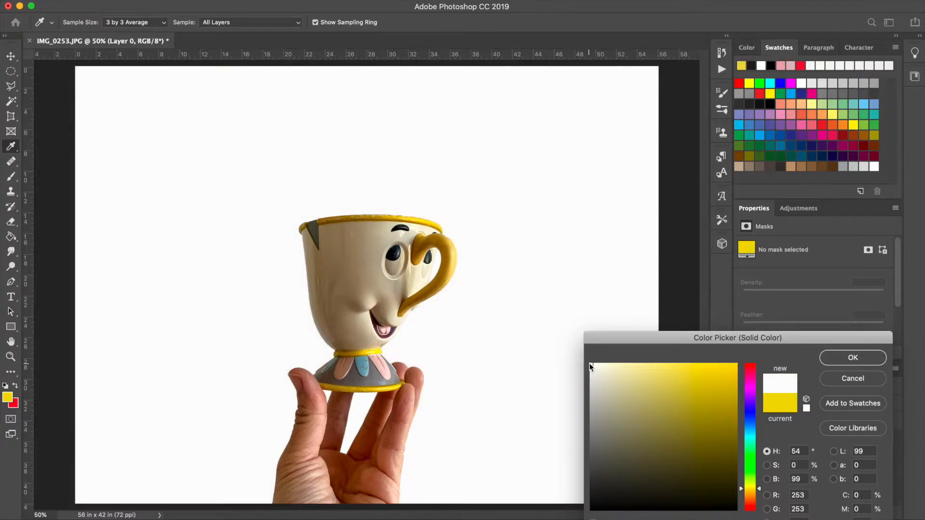
{"action": "left_click", "coordinate": [853, 359]}
Step: Duplicate Layer 0 and Color Fill 1 together, and hide the two copies
{"action": "left_click", "coordinate": [804, 453]}
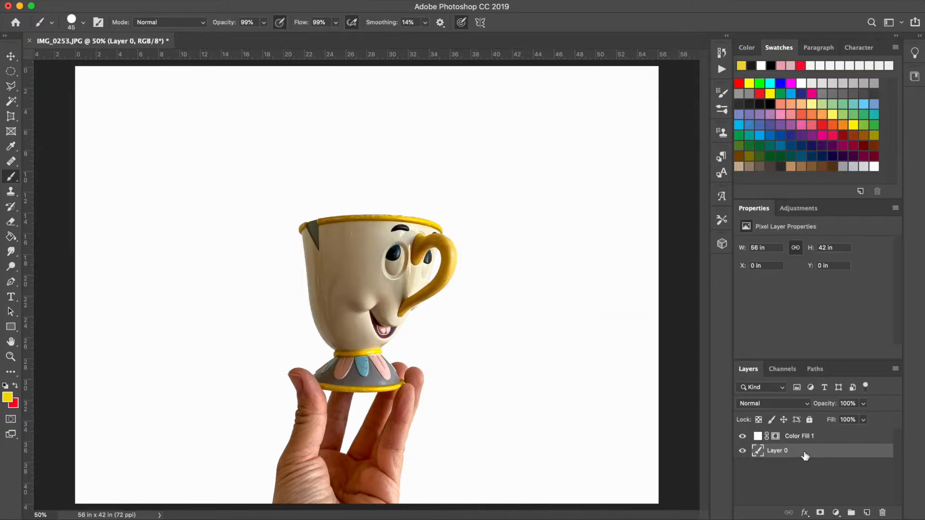
{"action": "left_click", "coordinate": [809, 437], "text": "shift"}
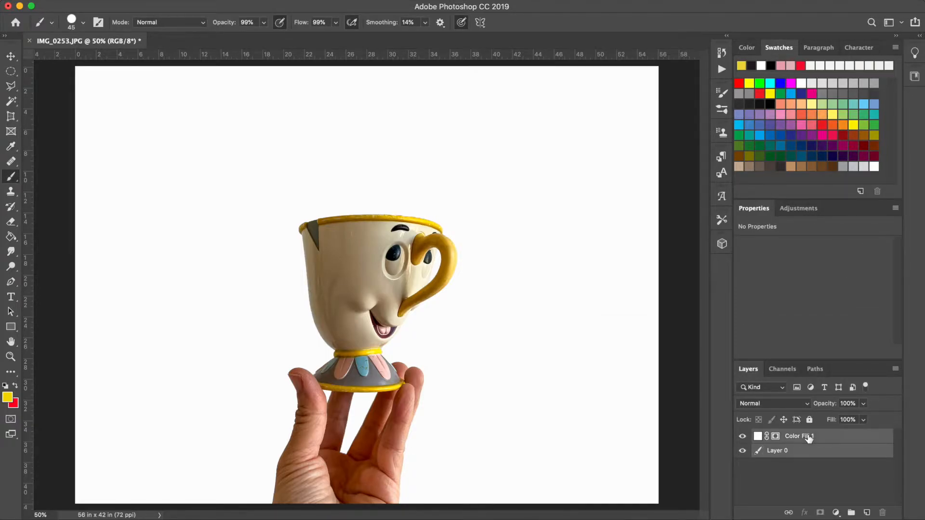
{"action": "key", "text": "super+j"}
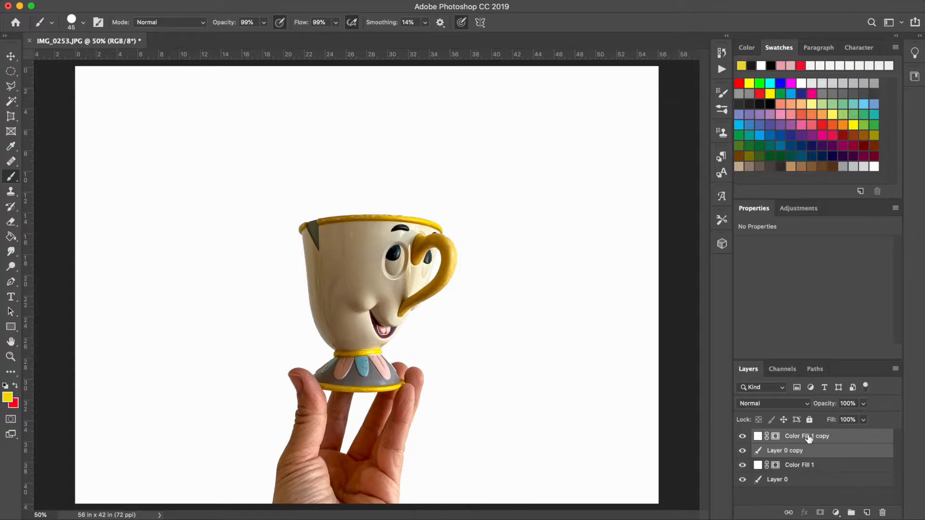
{"action": "key", "text": "super+comma"}
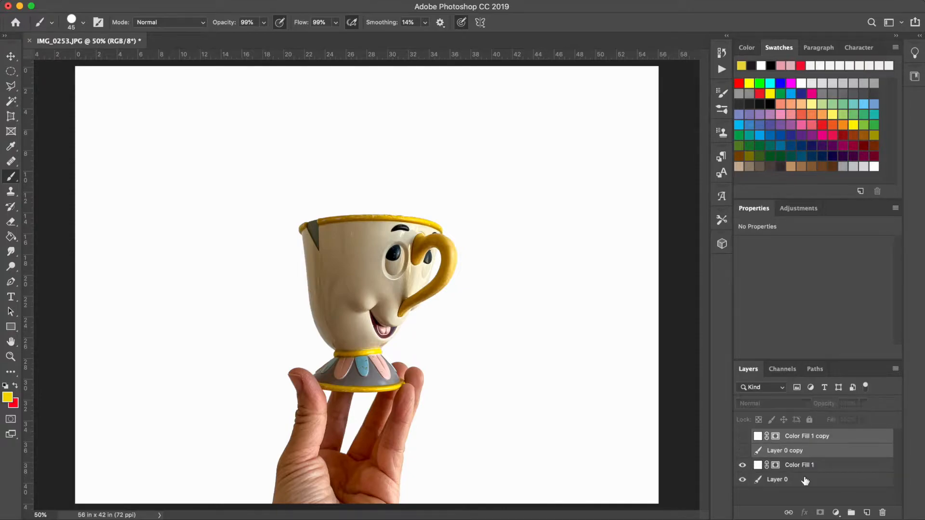
Step: Merge the visible Layer 0 and Color Fill 1 into one layer and rename it "white"
{"action": "left_click", "coordinate": [802, 480]}
{"action": "left_click", "coordinate": [809, 465], "text": "shift"}
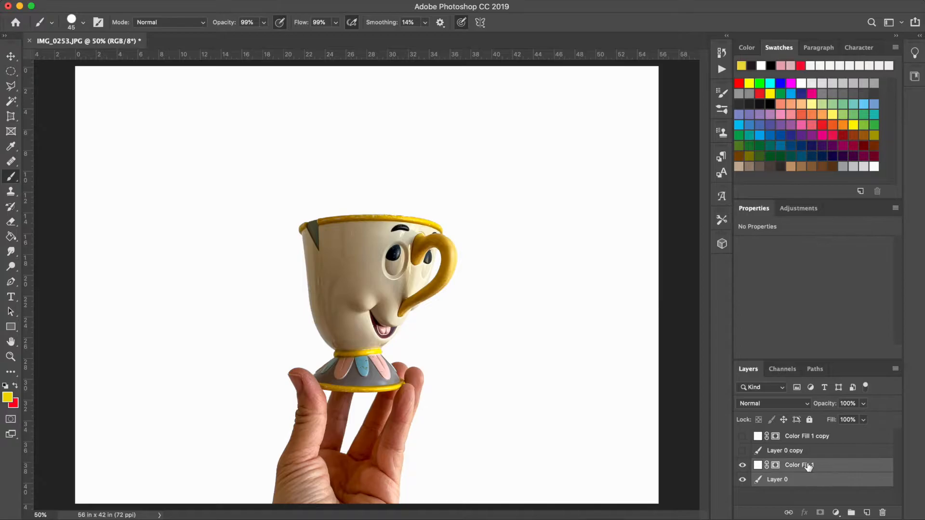
{"action": "right_click", "coordinate": [810, 470]}
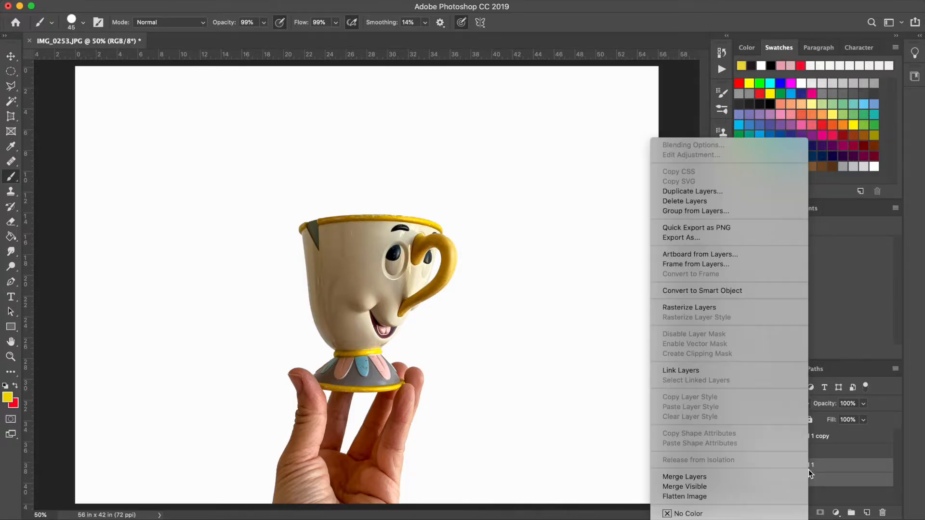
{"action": "left_click", "coordinate": [706, 488]}
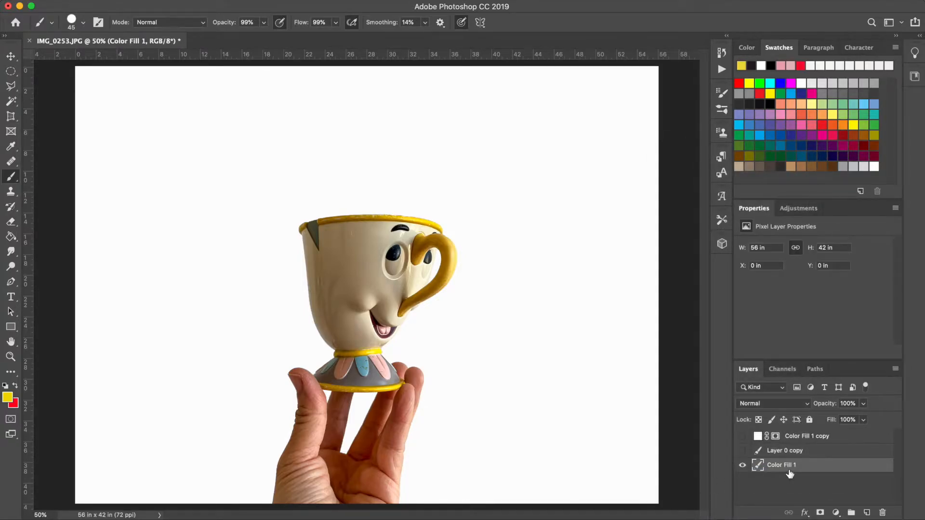
{"action": "double_click", "coordinate": [790, 465]}
{"action": "type", "text": "white"}
{"action": "key", "text": "Return"}
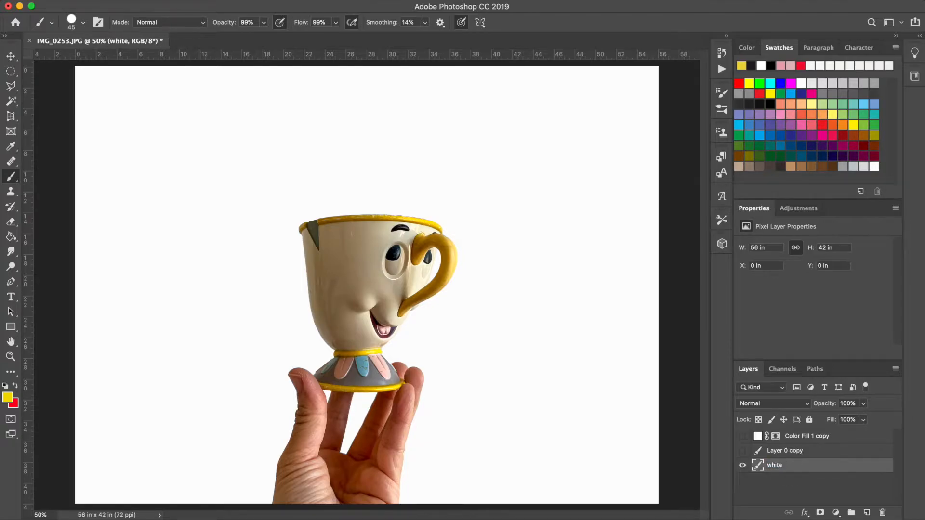
Step: Hide the white layer, then show and select both Color Fill 1 copy and Layer 0 copy
{"action": "left_click", "coordinate": [814, 436]}
{"action": "left_click", "coordinate": [742, 465]}
{"action": "left_click", "coordinate": [743, 452]}
{"action": "left_click", "coordinate": [743, 437]}
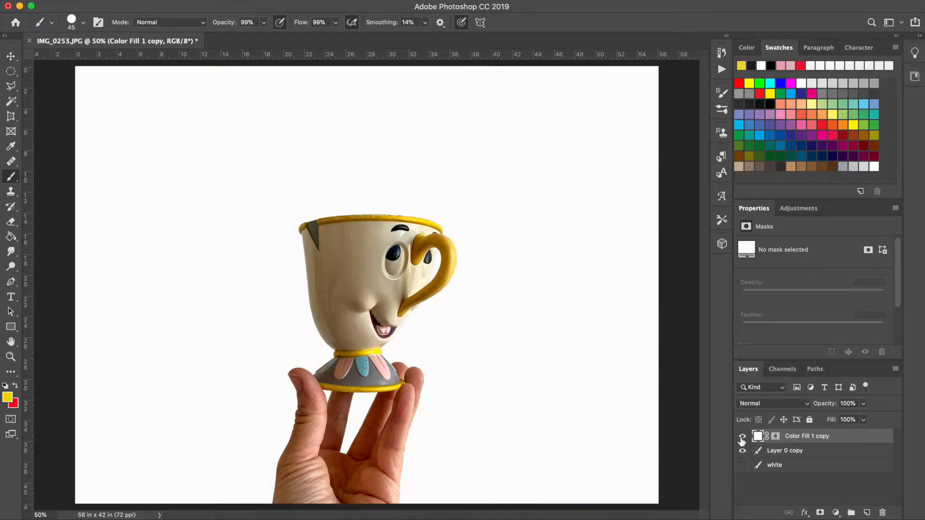
{"action": "left_click", "coordinate": [795, 452]}
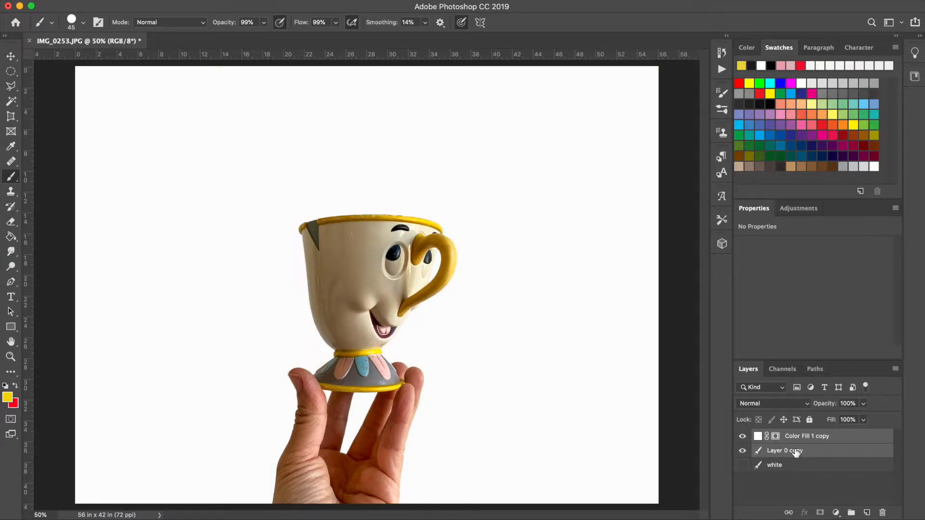
Step: Duplicate the selected fill and cup layer pair twice, and hide every layer below the topmost pair
{"action": "key", "text": "super+j"}
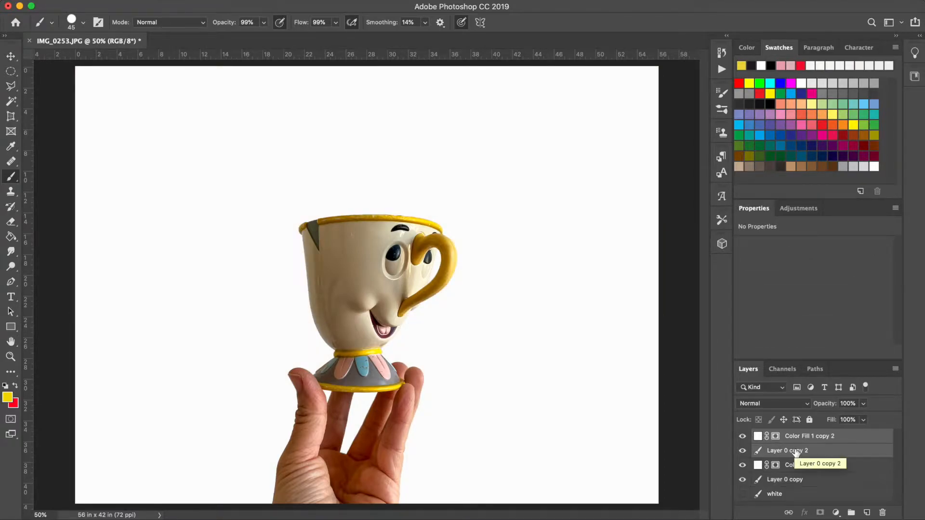
{"action": "key", "text": "super+j"}
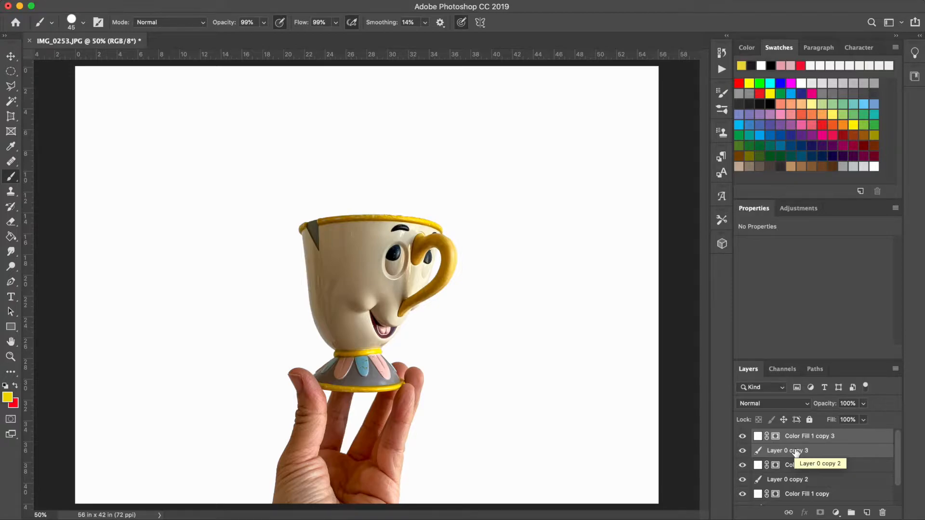
{"action": "scroll", "coordinate": [792, 461], "scroll_direction": "down", "scroll_amount": 2}
{"action": "left_click_drag", "start_coordinate": [741, 487], "coordinate": [742, 455]}
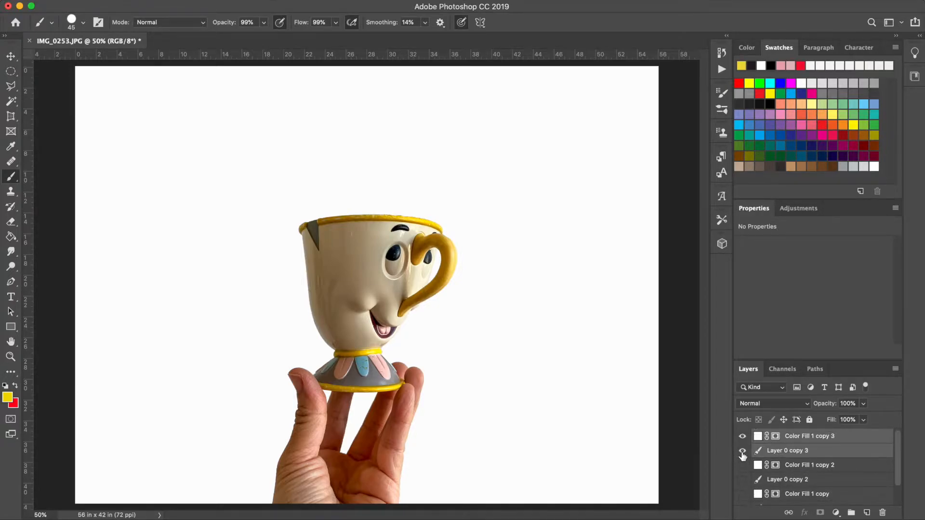
Step: Change the Color Fill 1 copy 3 background to blue with hue 247, saturation 91% and brightness 84%
{"action": "double_click", "coordinate": [758, 438]}
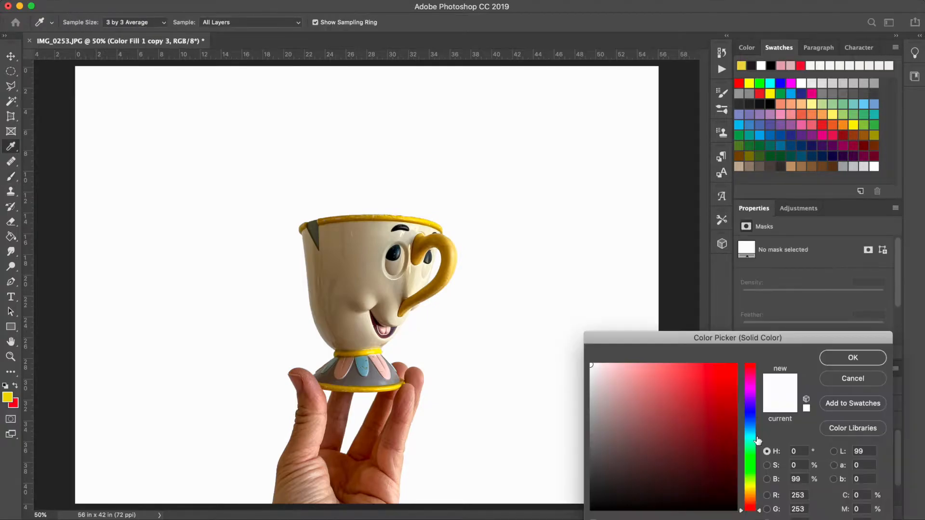
{"action": "left_click", "coordinate": [751, 410]}
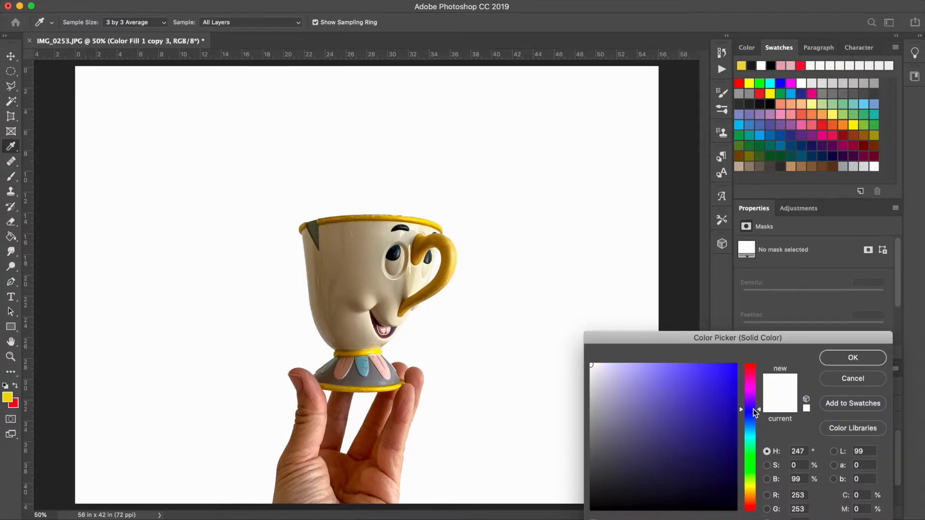
{"action": "left_click", "coordinate": [725, 374]}
{"action": "left_click_drag", "start_coordinate": [724, 375], "coordinate": [724, 386]}
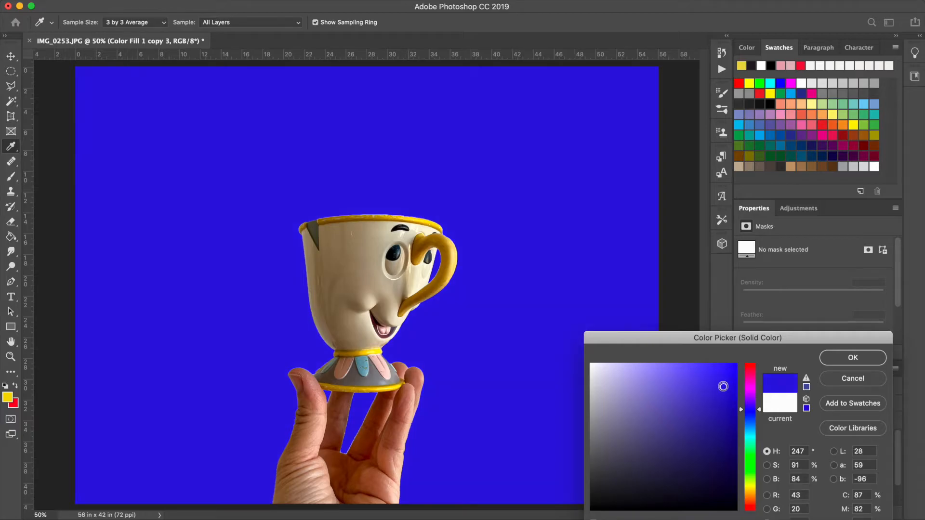
{"action": "left_click", "coordinate": [852, 358]}
Step: Merge the visible blue fill and cup layers into one layer and rename it "blue"
{"action": "right_click", "coordinate": [818, 436]}
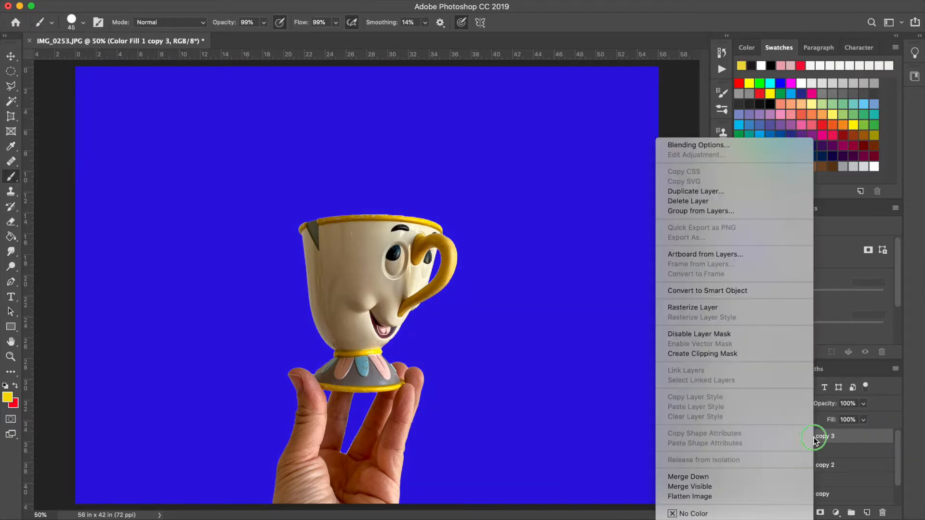
{"action": "left_click", "coordinate": [720, 489]}
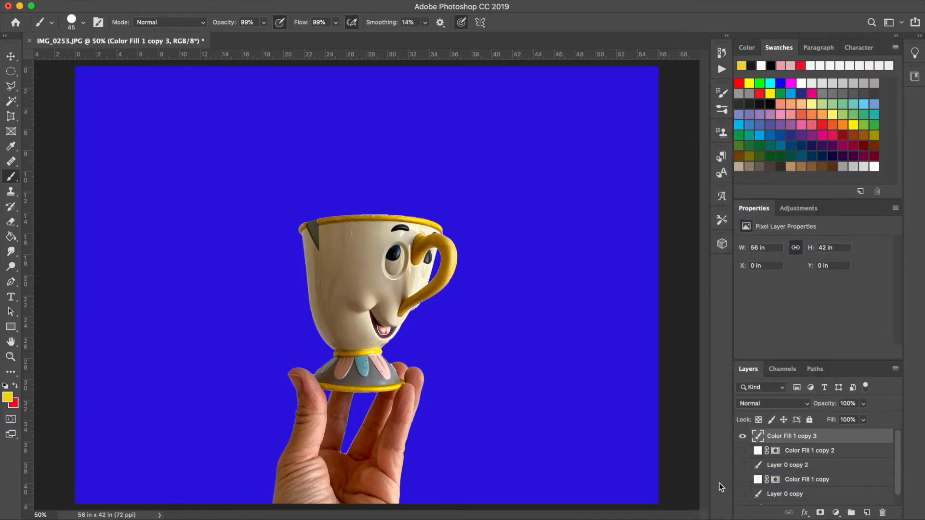
{"action": "double_click", "coordinate": [791, 437]}
{"action": "type", "text": "Blue"}
{"action": "key", "text": "Return"}
Step: Show only Color Fill 1 copy 2 with Layer 0 copy 2, and set the fill color to pure black
{"action": "double_click", "coordinate": [758, 451]}
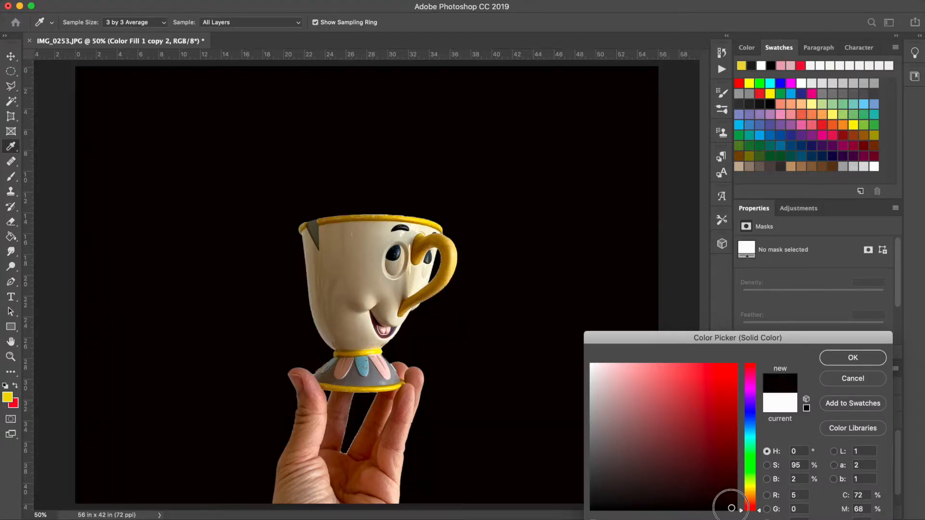
{"action": "left_click", "coordinate": [737, 511]}
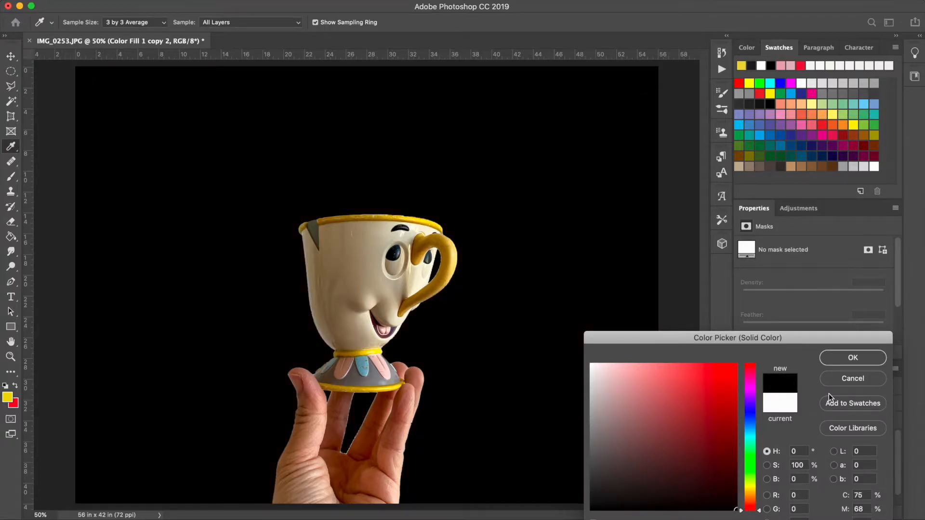
{"action": "left_click", "coordinate": [853, 358]}
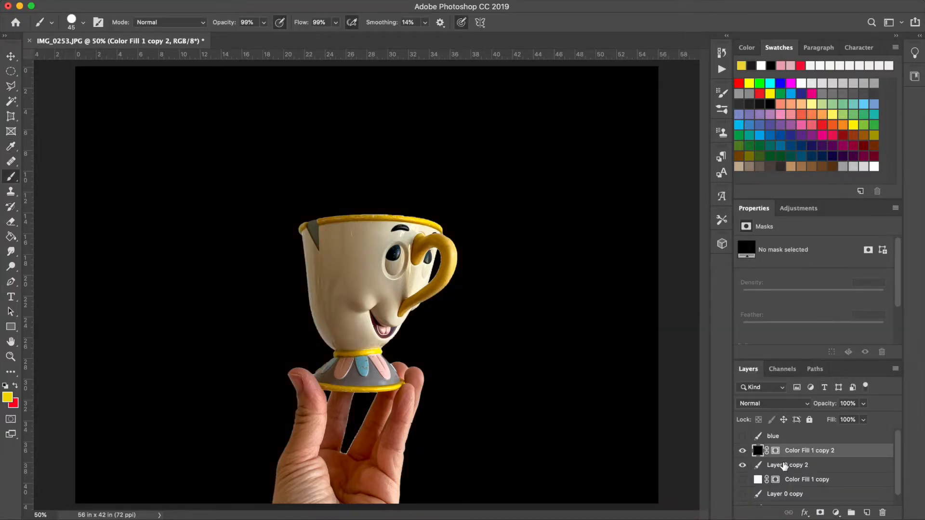
Step: Merge the visible black fill and cup layers into one layer and rename it "black"
{"action": "right_click", "coordinate": [783, 463]}
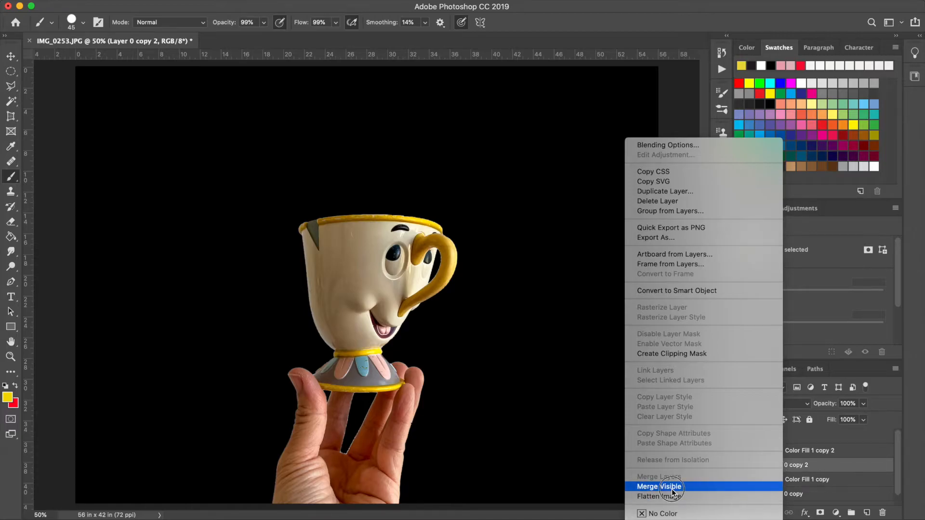
{"action": "left_click", "coordinate": [674, 487]}
{"action": "double_click", "coordinate": [783, 451]}
{"action": "type", "text": "blck"}
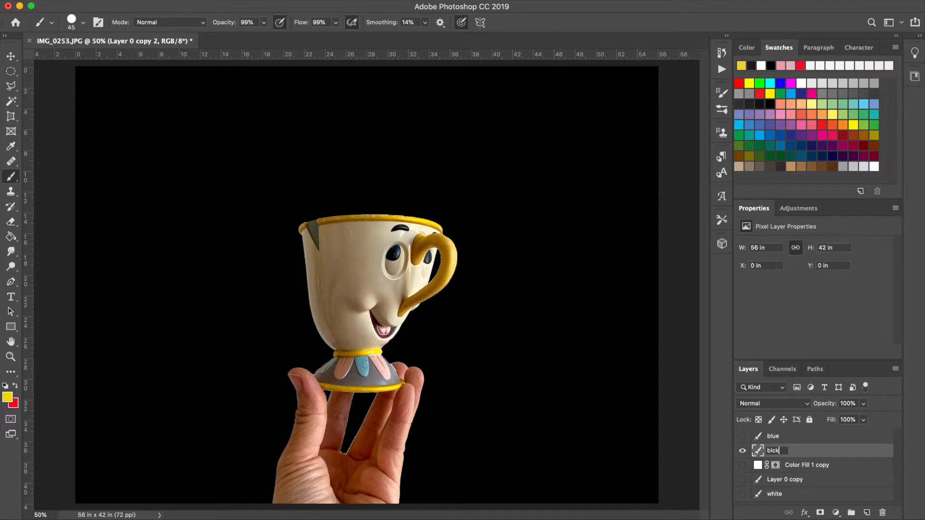
{"action": "type", "text": "k"}
{"action": "key", "text": "Return"}
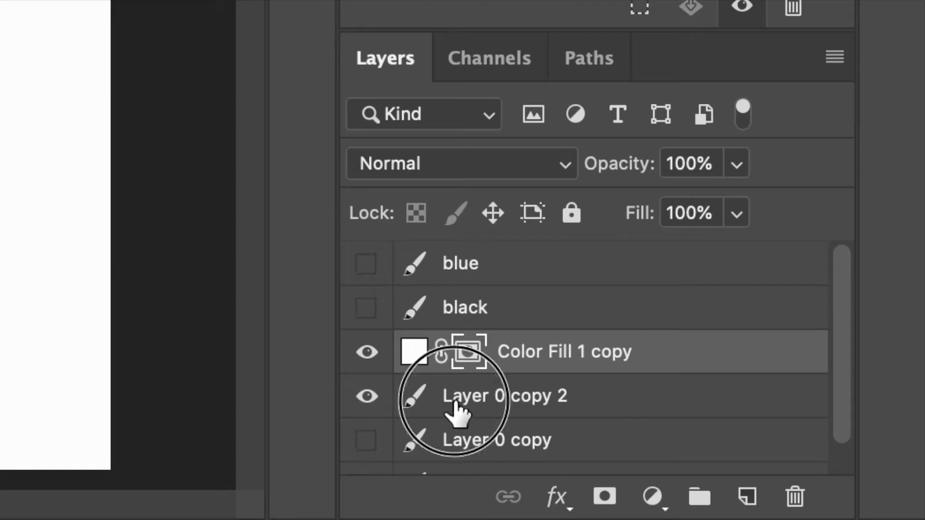
Step: Remove the background from Layer 0 copy 2 using Color Fill 1 copy's mask as the selection, then deselect and hide the fill layer
{"action": "left_click", "coordinate": [461, 393]}
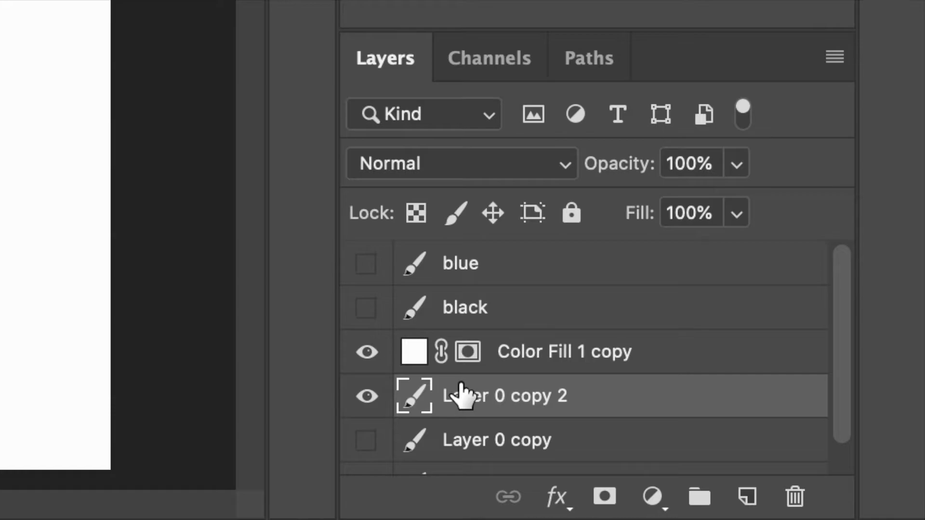
{"action": "left_click", "coordinate": [465, 357], "text": "super"}
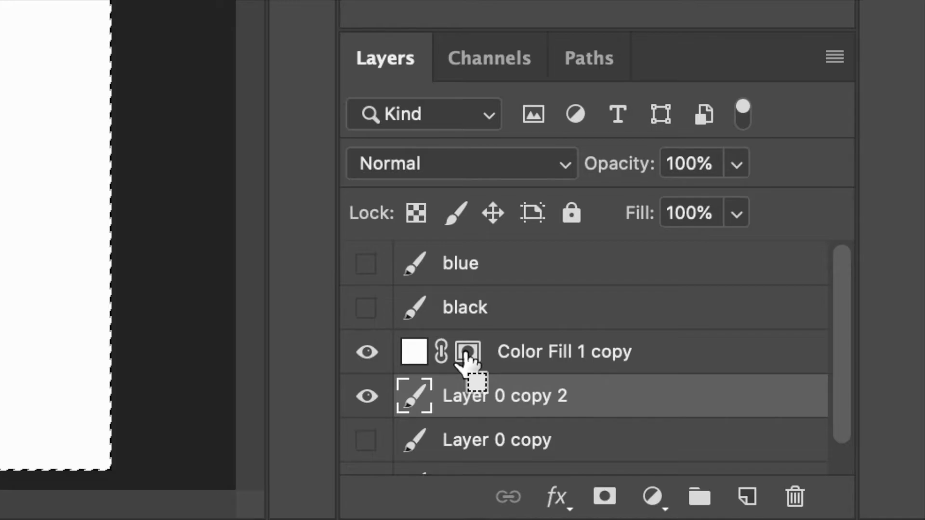
{"action": "left_click", "coordinate": [465, 357]}
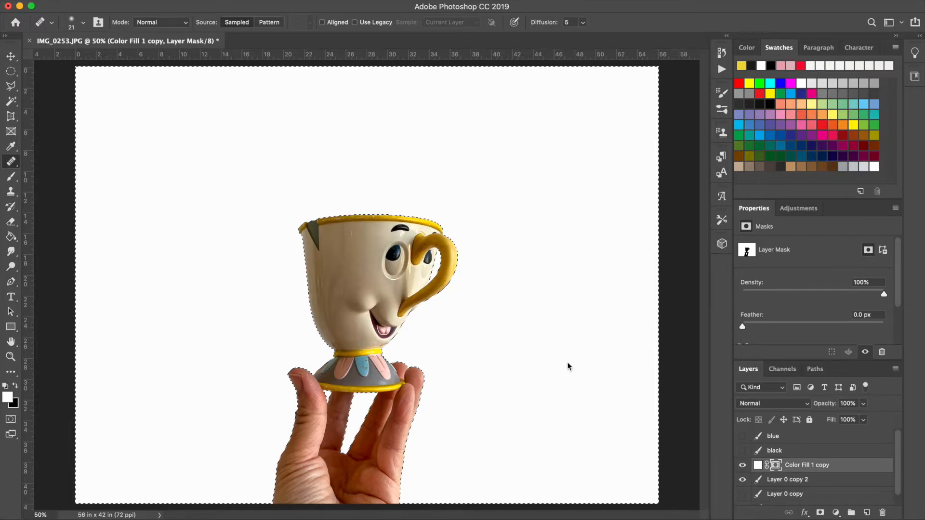
{"action": "key", "text": "super+d"}
{"action": "left_click", "coordinate": [743, 465]}
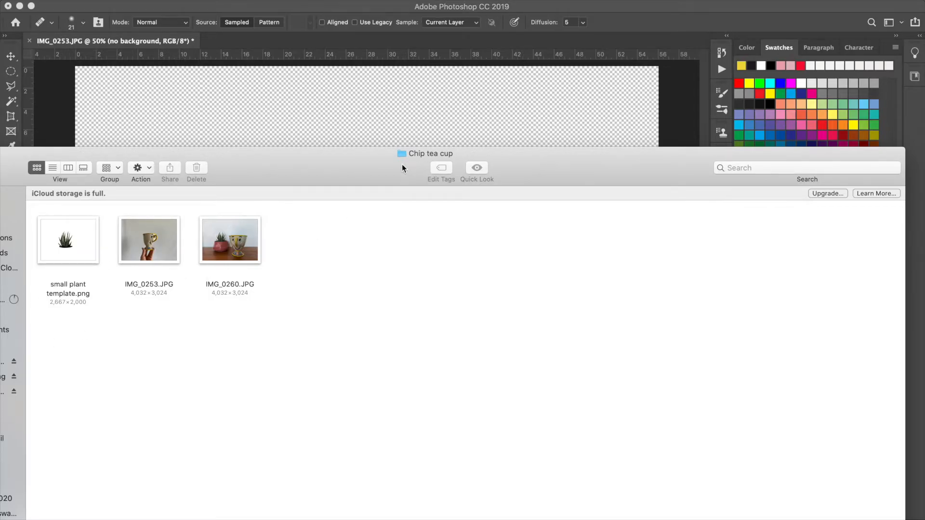
Step: Place small plant template.png from the Chip tea cup folder, scale it to 107.66% and position the plant over the cup's opening
{"action": "left_click_drag", "start_coordinate": [389, 168], "coordinate": [482, 400]}
{"action": "left_click_drag", "start_coordinate": [164, 474], "coordinate": [244, 235]}
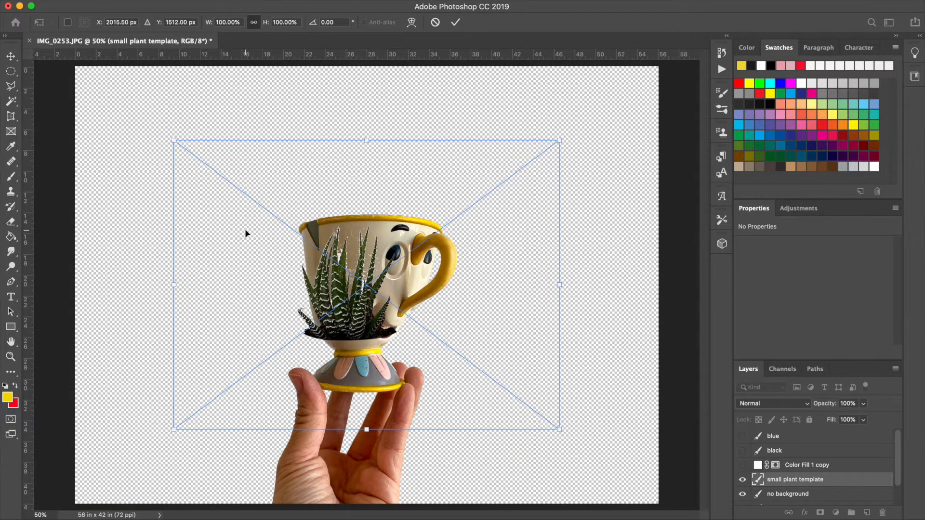
{"action": "left_click_drag", "start_coordinate": [560, 430], "coordinate": [593, 455]}
{"action": "left_click_drag", "start_coordinate": [381, 344], "coordinate": [374, 235]}
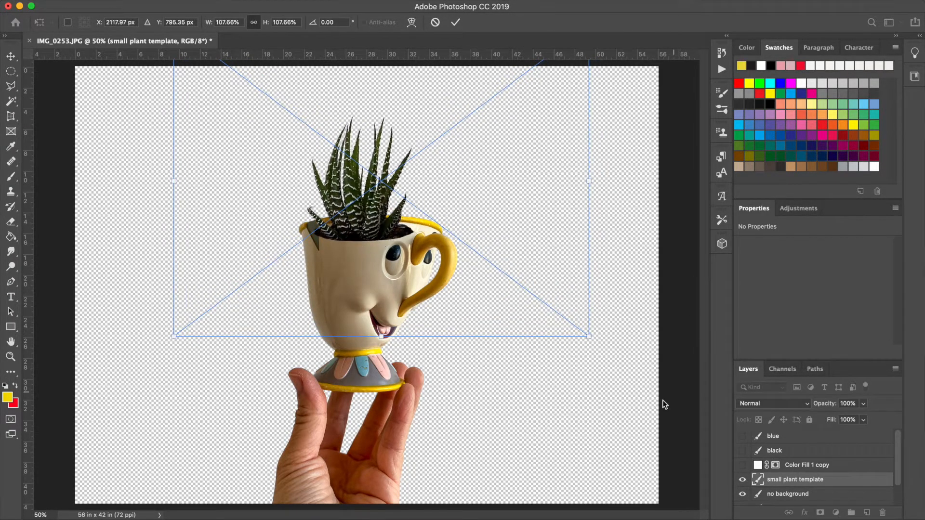
{"action": "left_click", "coordinate": [456, 22]}
Step: Lower the small plant template layer's opacity to 74% and rasterize it for use with the Eraser tool
{"action": "left_click_drag", "start_coordinate": [827, 406], "coordinate": [812, 406]}
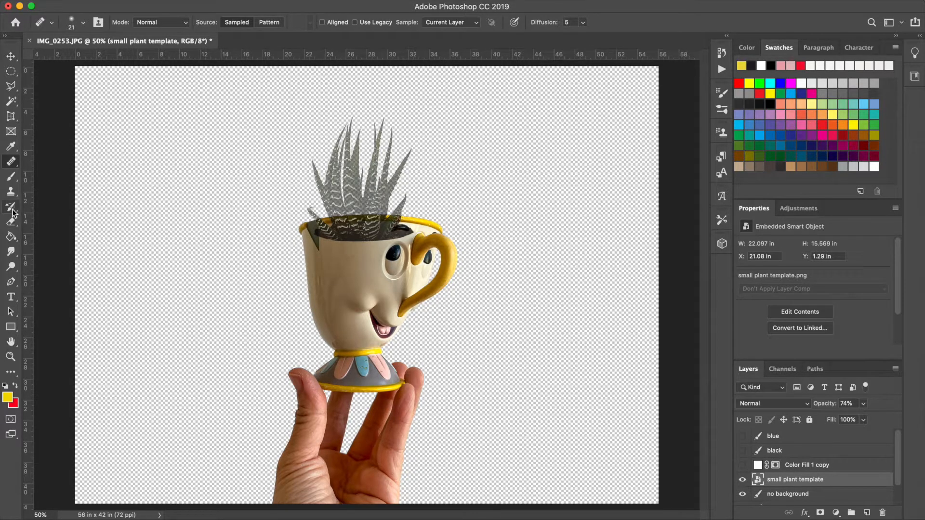
{"action": "left_click", "coordinate": [11, 221]}
{"action": "left_click", "coordinate": [47, 223]}
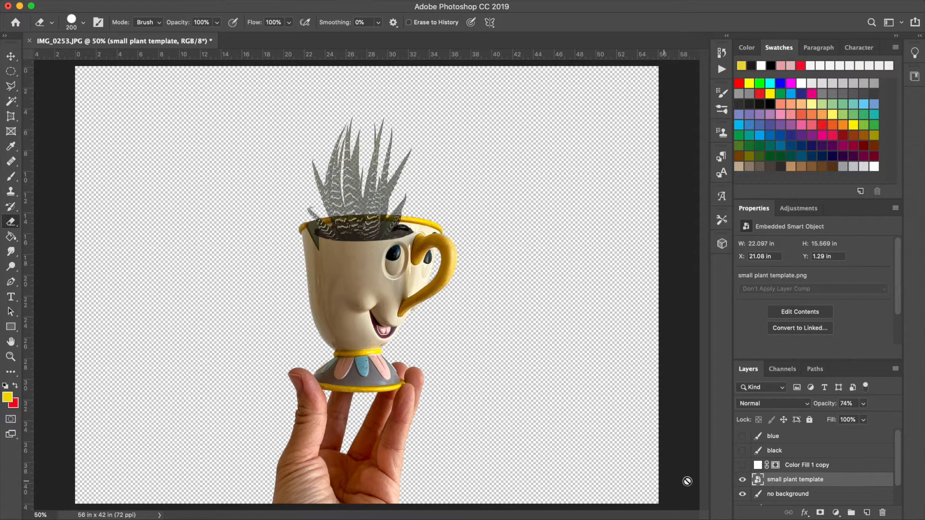
{"action": "right_click", "coordinate": [795, 481]}
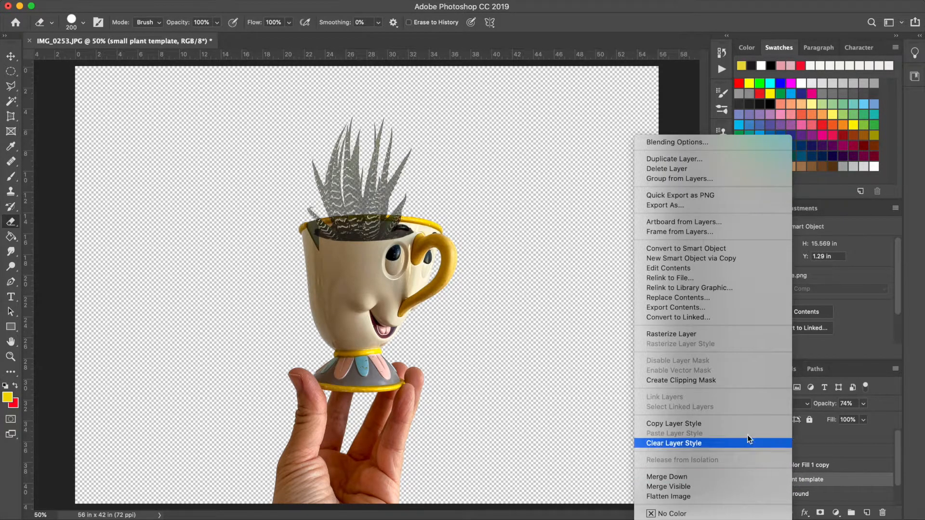
{"action": "left_click", "coordinate": [665, 335]}
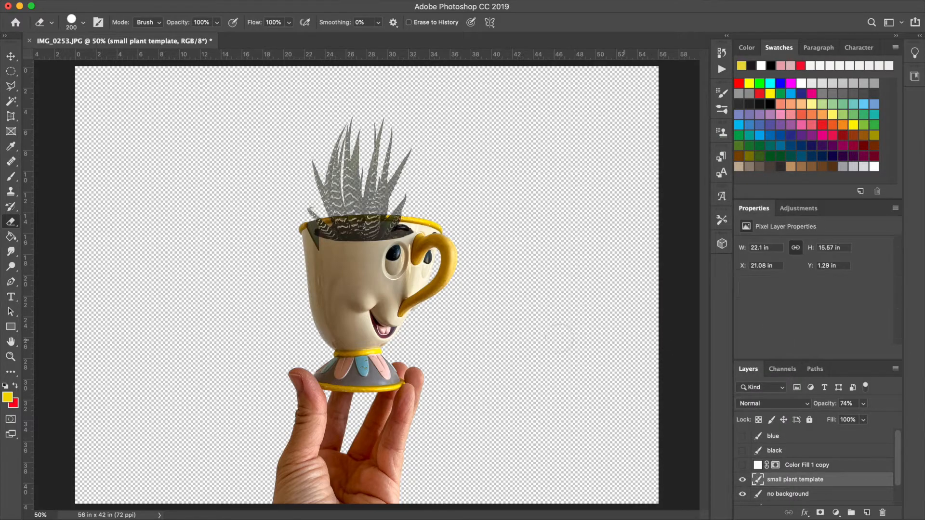
Step: Enlarge the eraser to 500 and erase the plant's base where it overlaps the front of the cup
{"action": "key", "text": "bracketright"}
{"action": "key", "text": "bracketright"}
{"action": "key", "text": "bracketright"}
{"action": "mouse_move", "coordinate": [330, 253]}
{"action": "left_mouse_down"}
{"action": "mouse_move", "coordinate": [390, 250]}
{"action": "mouse_move", "coordinate": [337, 252]}
{"action": "left_mouse_up"}
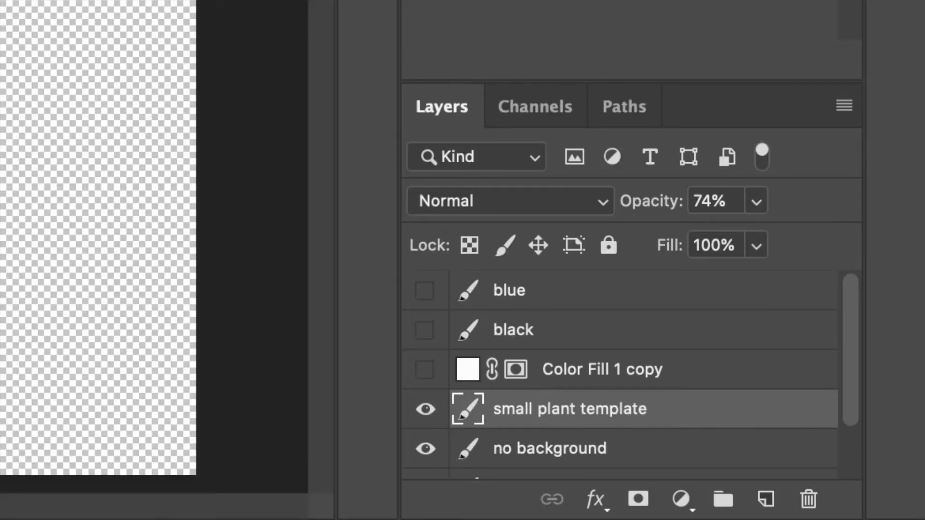
Step: Restore the small plant template layer to full opacity and delete the Color Fill 1 copy layer
{"action": "left_click_drag", "start_coordinate": [633, 212], "coordinate": [747, 207]}
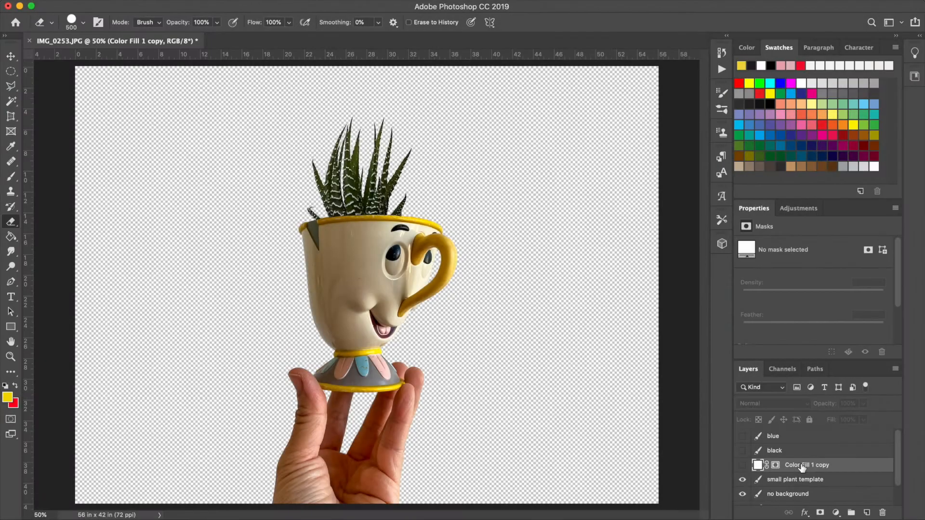
{"action": "left_click_drag", "start_coordinate": [830, 465], "coordinate": [883, 513]}
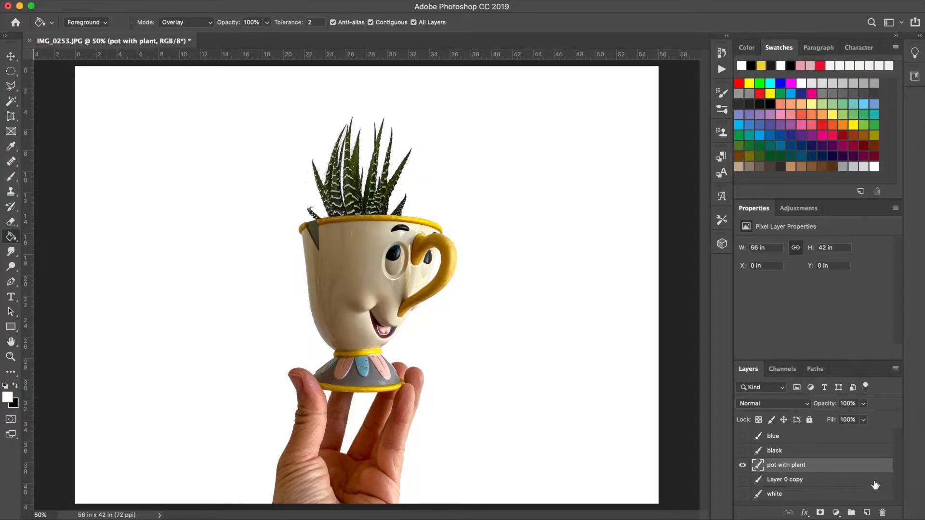
Step: Preview the blue, black and pot with plant layers one at a time, leaving all three hidden
{"action": "left_click", "coordinate": [743, 465]}
{"action": "left_click", "coordinate": [743, 437]}
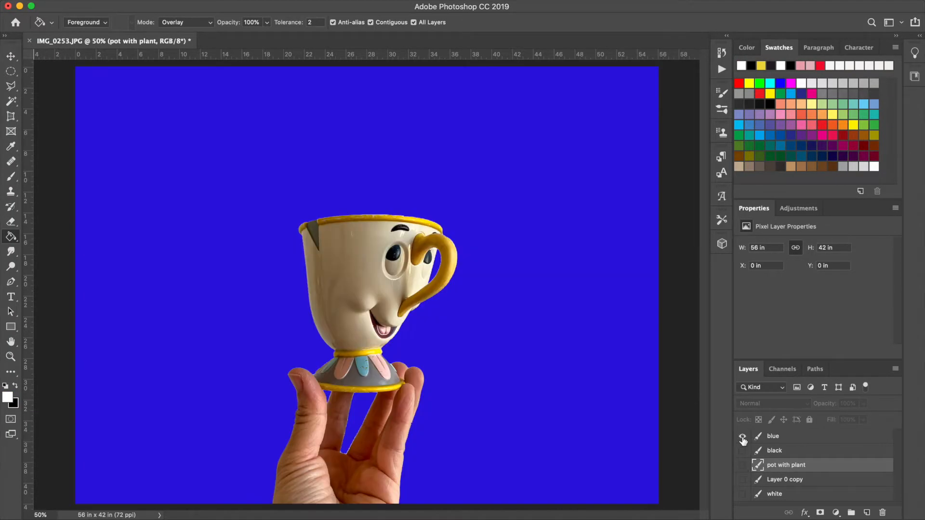
{"action": "left_click", "coordinate": [743, 437]}
{"action": "left_click", "coordinate": [743, 450]}
{"action": "left_click", "coordinate": [743, 451]}
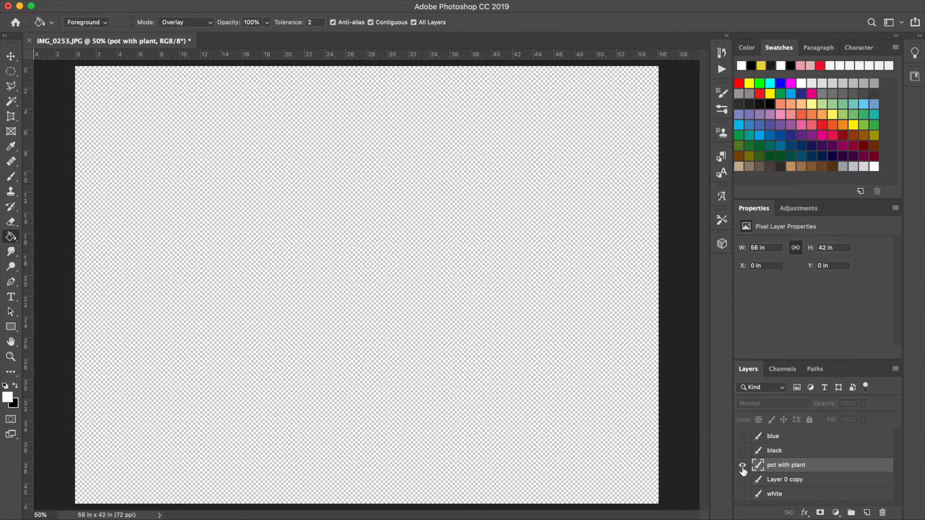
{"action": "left_click", "coordinate": [742, 465]}
{"action": "left_click", "coordinate": [743, 465]}
Step: Show and delete the leftover Layer 0 copy with the original photo, and make the white layer visible
{"action": "left_click", "coordinate": [743, 479]}
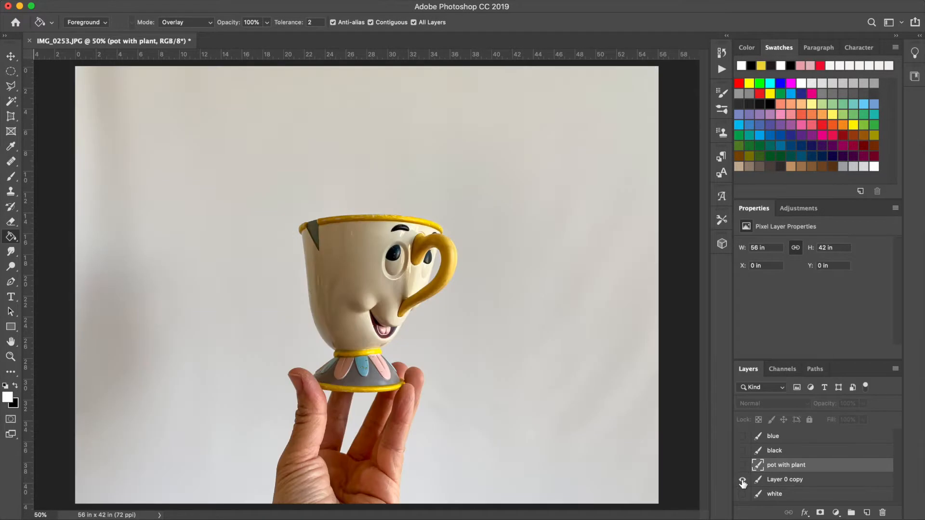
{"action": "left_click", "coordinate": [793, 480]}
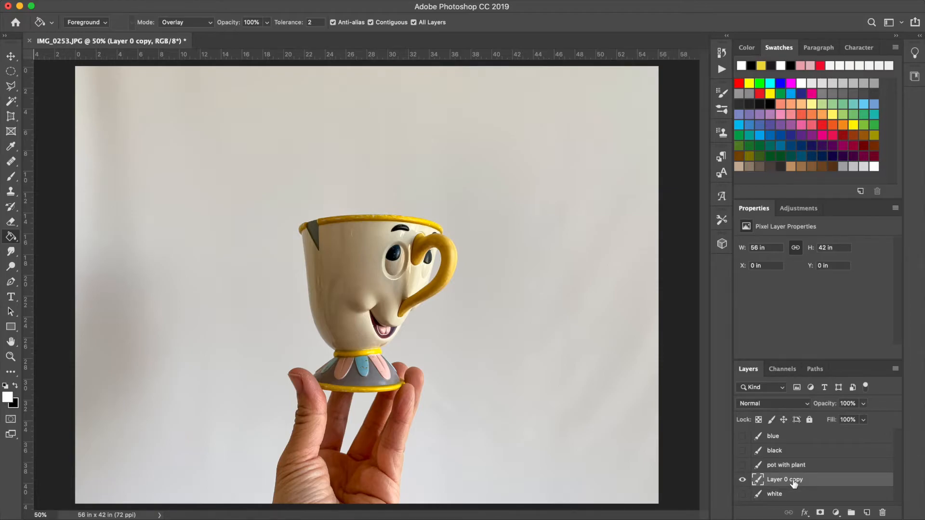
{"action": "key", "text": "Delete"}
{"action": "left_click", "coordinate": [742, 481]}
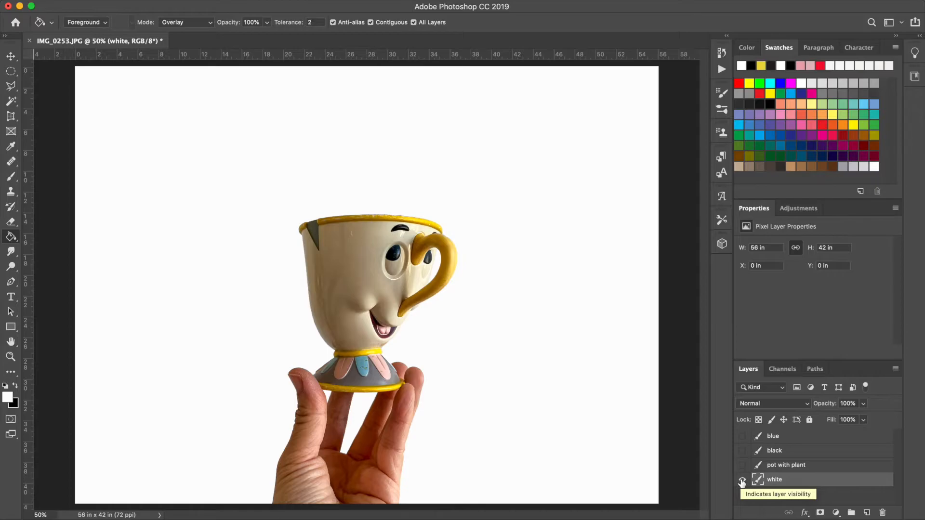
Step: Export the blue, black, pot with plant and white layers as separate PNG files at 4032 x 3024 px
{"action": "left_click", "coordinate": [846, 437]}
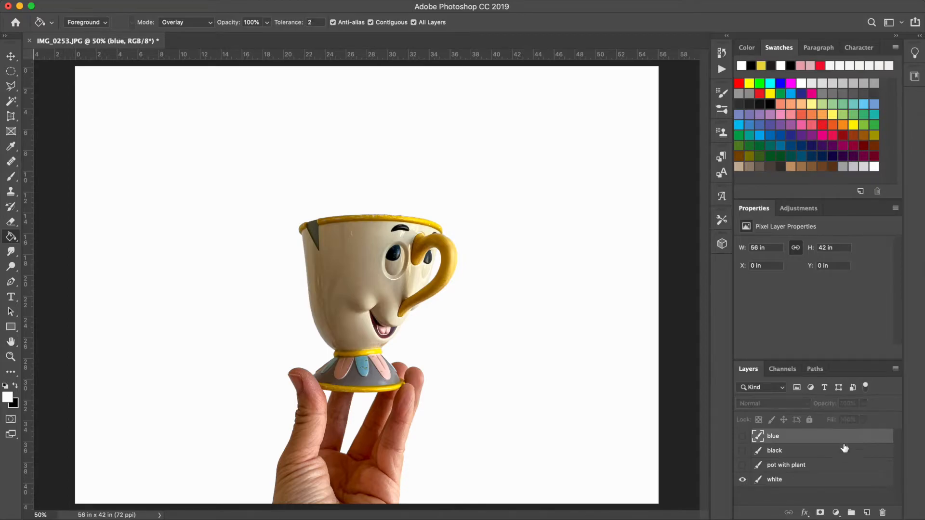
{"action": "left_click", "coordinate": [840, 470], "text": "shift"}
{"action": "left_click", "coordinate": [839, 483], "text": "shift"}
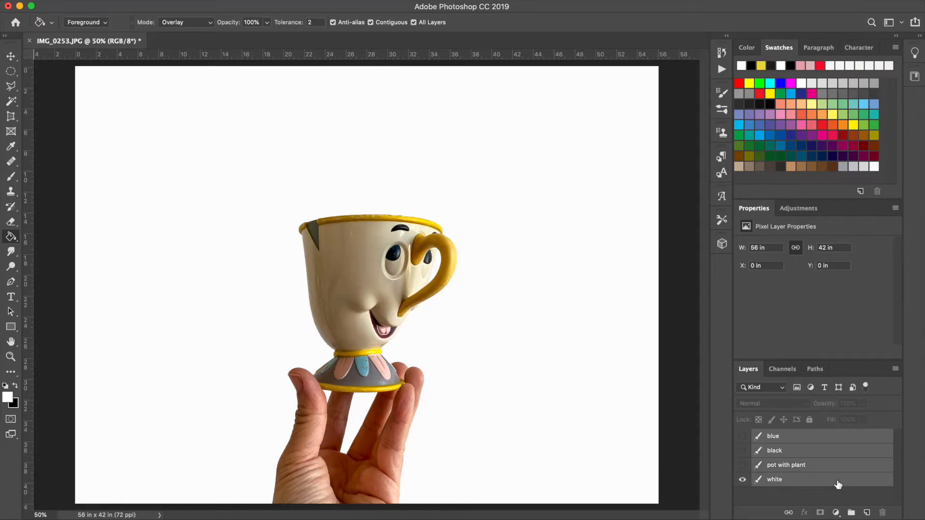
{"action": "right_click", "coordinate": [839, 484]}
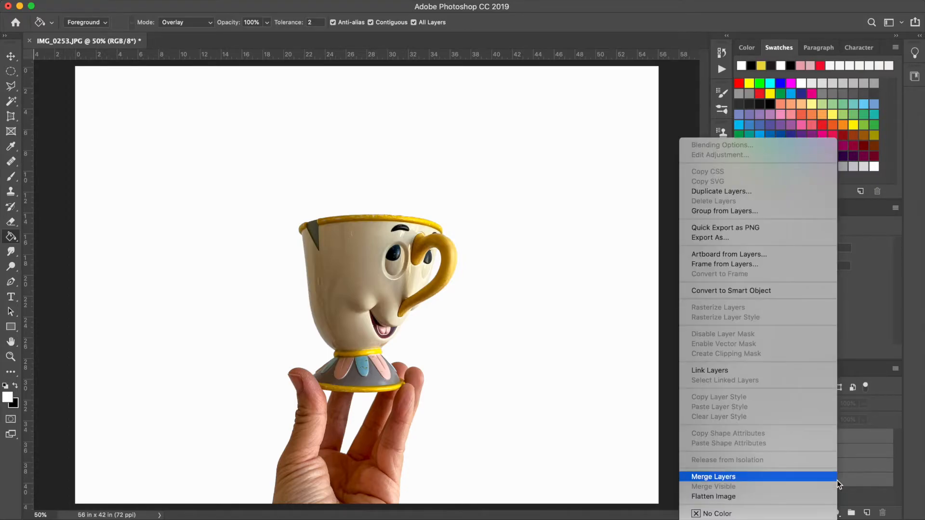
{"action": "left_click", "coordinate": [716, 238]}
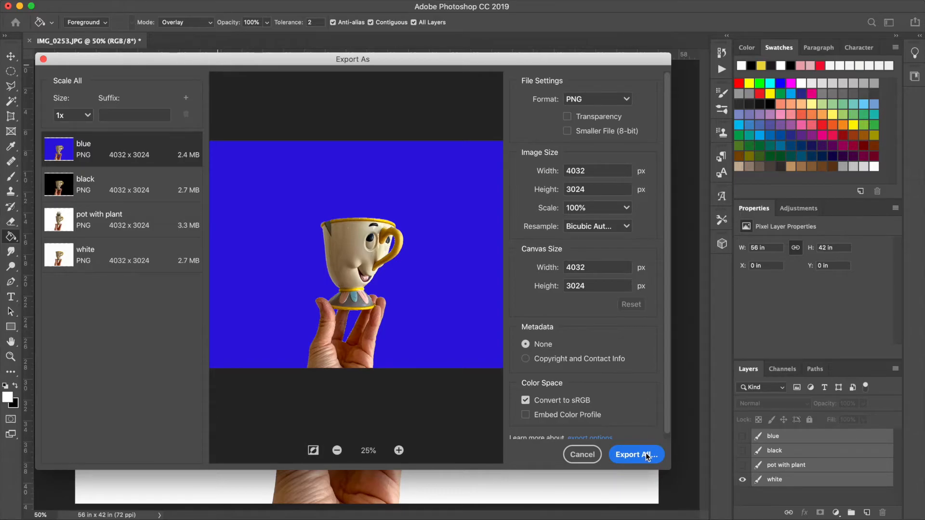
{"action": "left_click", "coordinate": [648, 457]}
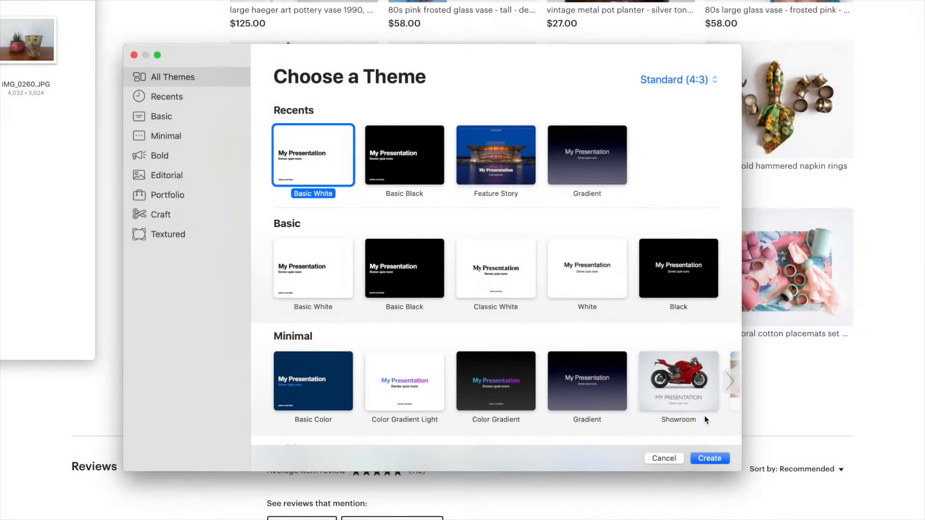
Step: Create a Keynote presentation with the Basic White theme and set a custom slide size of 1080 x 1080 pts
{"action": "left_click", "coordinate": [722, 461]}
{"action": "left_click", "coordinate": [906, 28]}
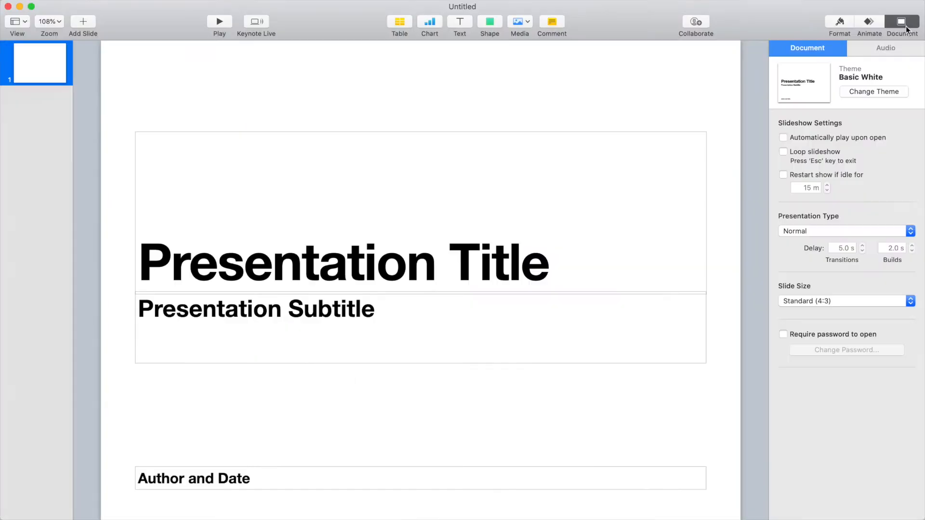
{"action": "left_click", "coordinate": [847, 302]}
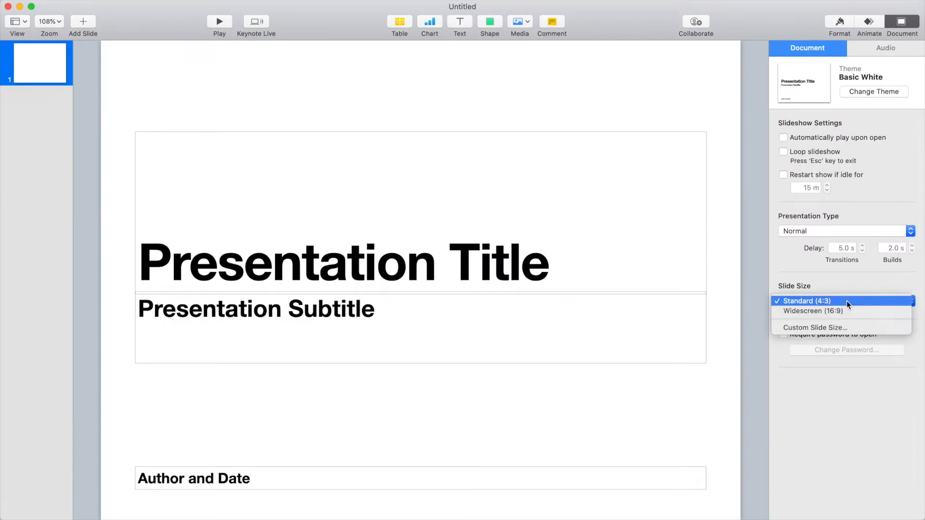
{"action": "left_click", "coordinate": [837, 329]}
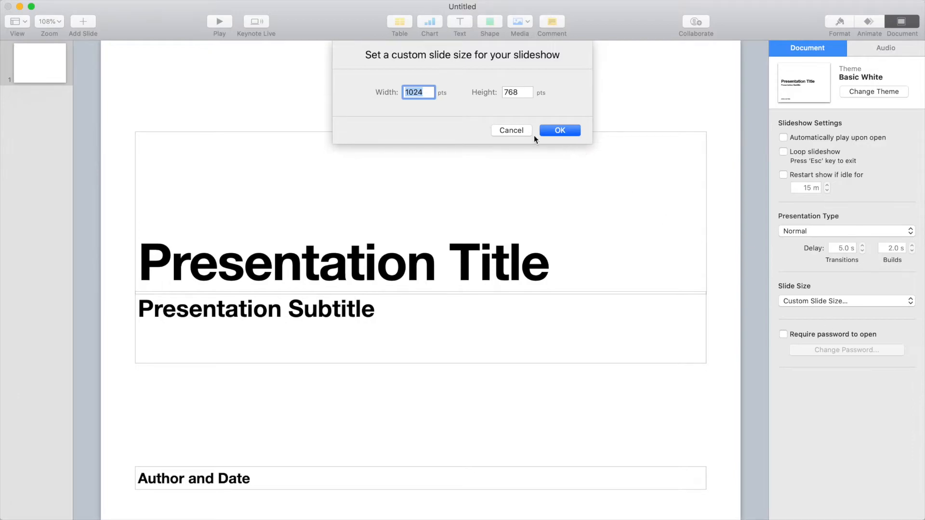
{"action": "type", "text": "1080"}
{"action": "key", "text": "Tab"}
{"action": "type", "text": "1080"}
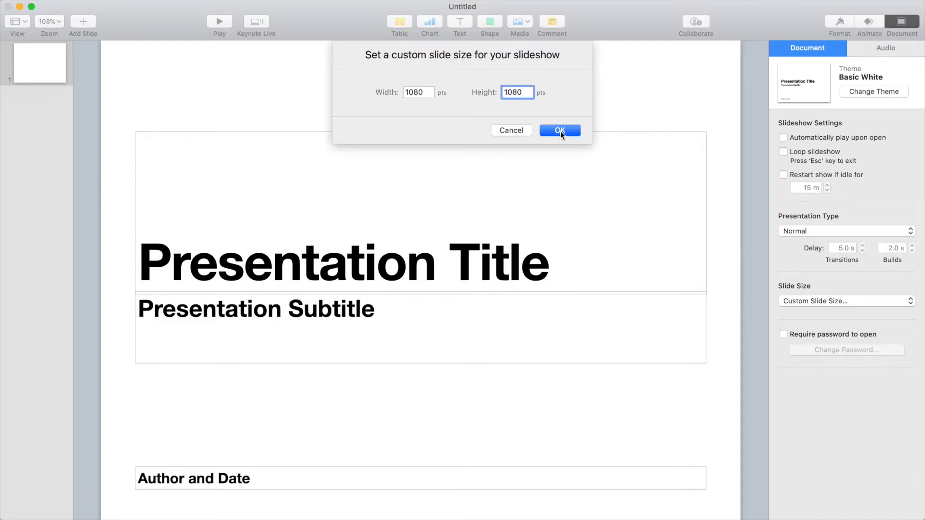
{"action": "left_click", "coordinate": [560, 131]}
Step: Delete the title, subtitle and author/date placeholders from the first slide
{"action": "left_click", "coordinate": [522, 288]}
{"action": "key", "text": "Delete"}
{"action": "left_click", "coordinate": [470, 338]}
{"action": "key", "text": "Delete"}
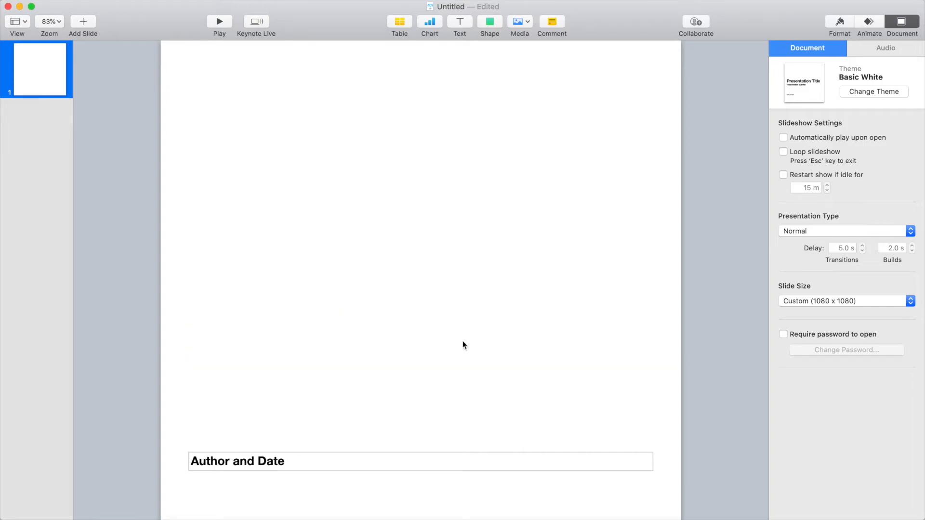
{"action": "left_click", "coordinate": [430, 464]}
{"action": "key", "text": "Delete"}
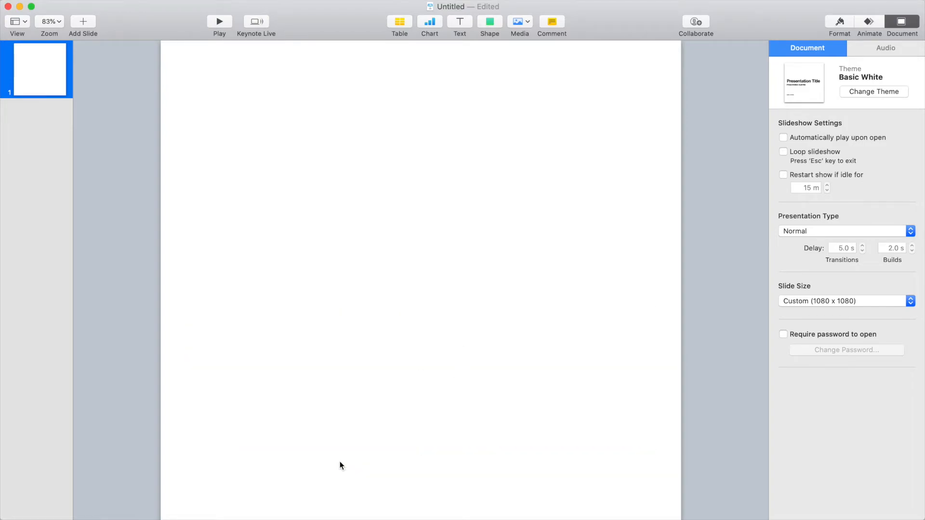
Step: Add three more blank slides after the first one
{"action": "left_click", "coordinate": [29, 65]}
{"action": "key", "text": "Return"}
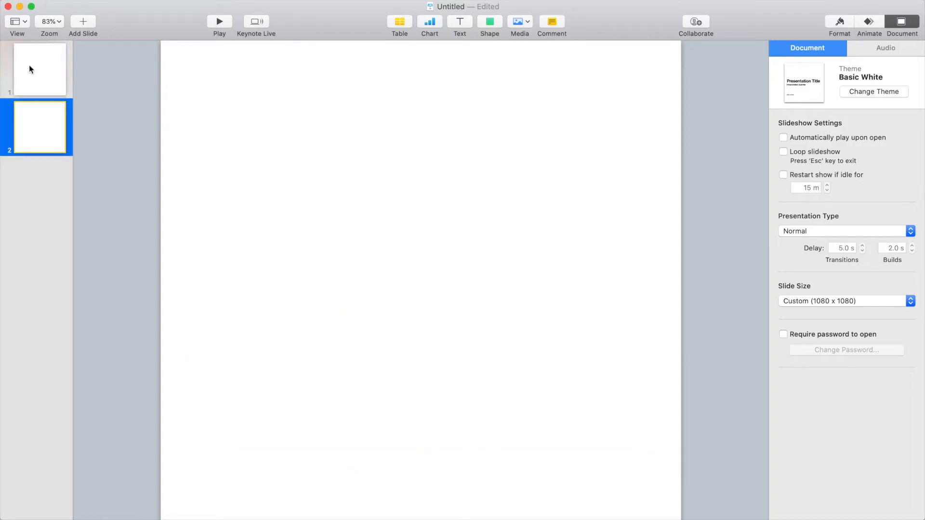
{"action": "key", "text": "Return"}
{"action": "key", "text": "Return"}
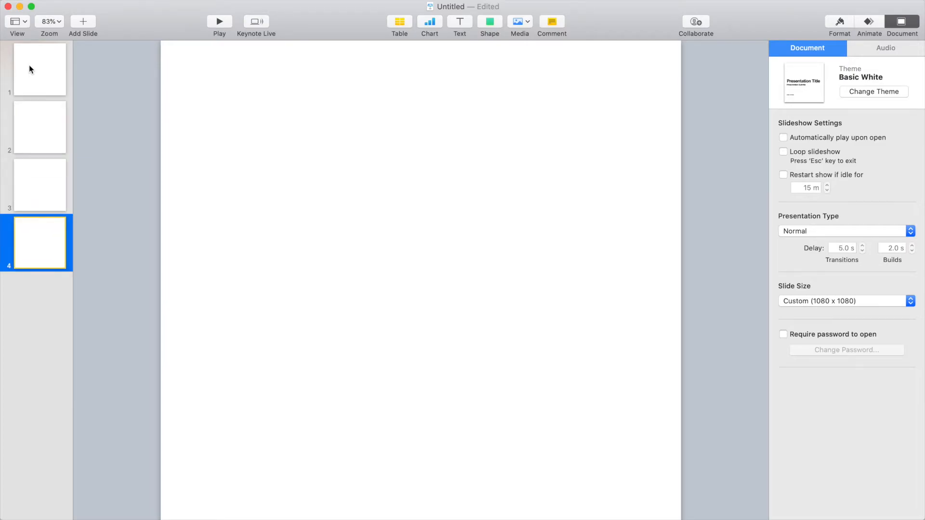
Step: Place the blue cup image on slide 1, scaled to the full slide width and aligned with the slide's bottom edge
{"action": "left_click", "coordinate": [29, 65]}
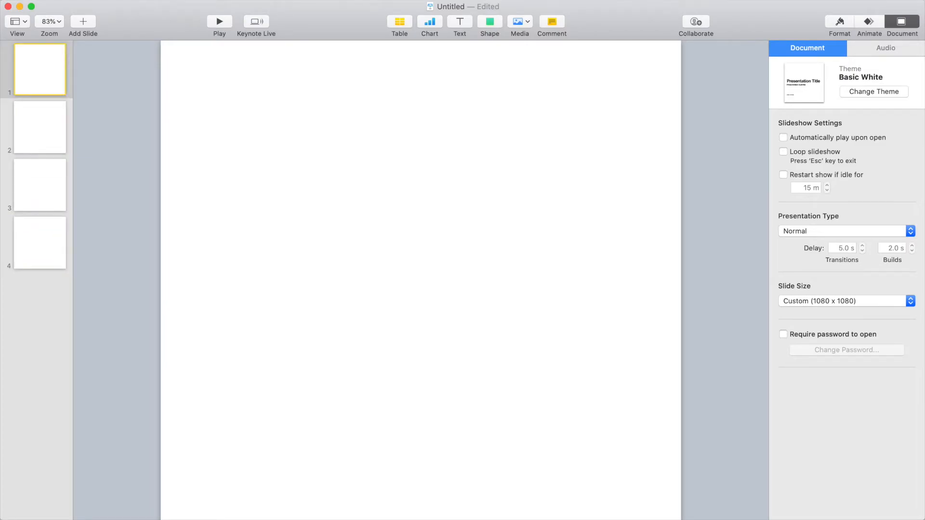
{"action": "left_click_drag", "start_coordinate": [106, 62], "coordinate": [243, 85]}
{"action": "left_click_drag", "start_coordinate": [278, 154], "coordinate": [452, 330]}
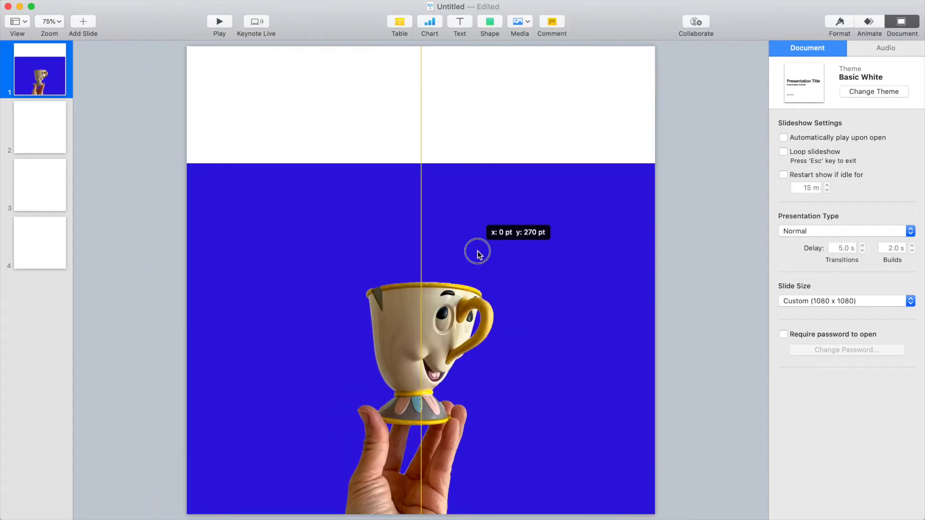
{"action": "left_click_drag", "start_coordinate": [478, 253], "coordinate": [478, 253]}
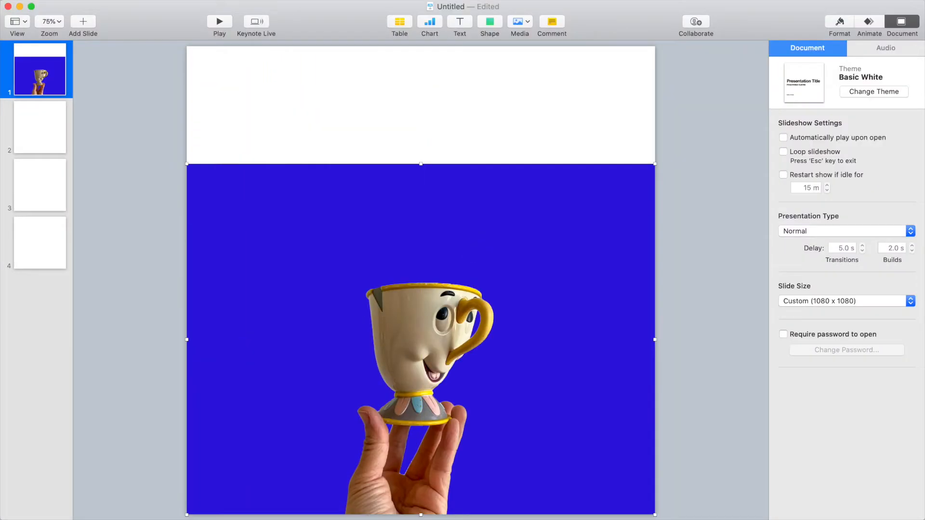
Step: Place the white, black and plant cup images on slides 2, 3 and 4, filling the width and aligned to the bottom
{"action": "left_click", "coordinate": [40, 128]}
{"action": "left_click_drag", "start_coordinate": [262, 167], "coordinate": [453, 356]}
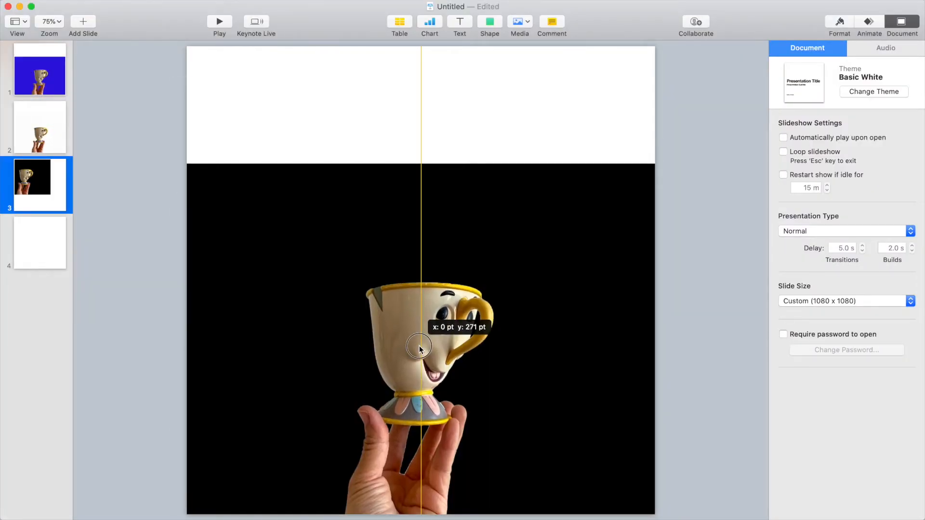
{"action": "left_click_drag", "start_coordinate": [419, 349], "coordinate": [419, 345]}
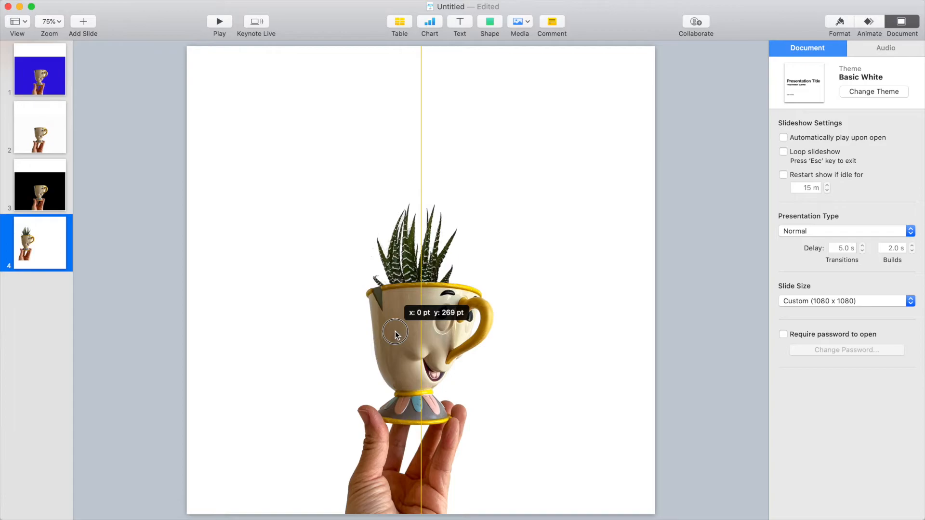
{"action": "left_click_drag", "start_coordinate": [395, 335], "coordinate": [395, 331]}
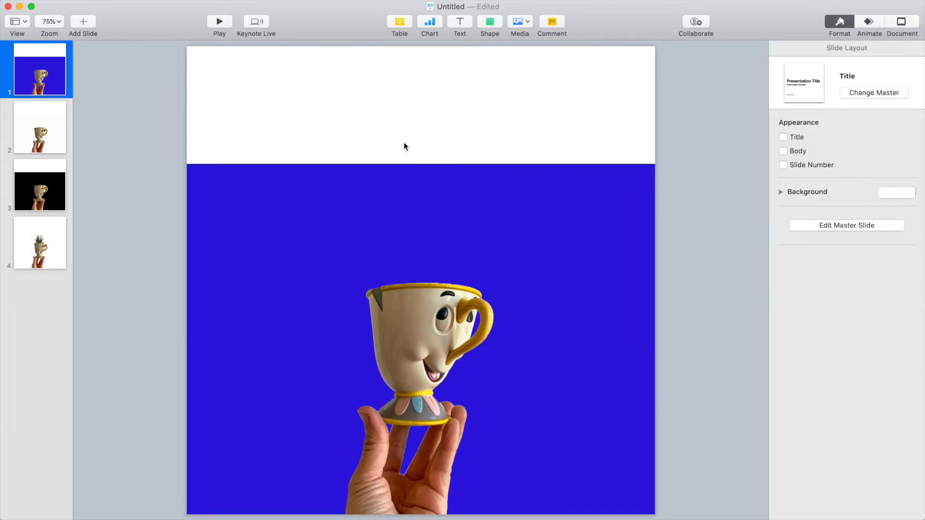
Step: Add a square shape with a green gradient fill to slide 1 and stretch it over the empty strip above the image
{"action": "left_click", "coordinate": [493, 22]}
{"action": "left_click", "coordinate": [487, 113]}
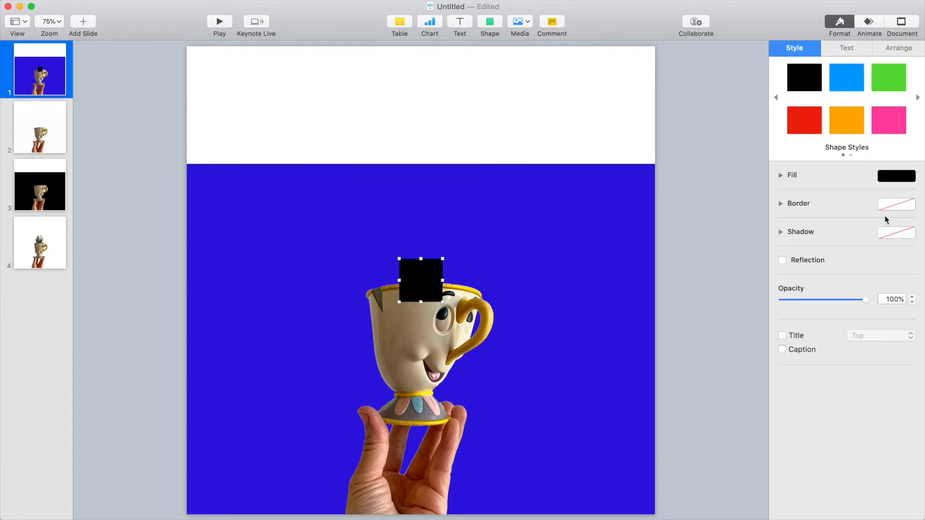
{"action": "left_click", "coordinate": [890, 178]}
{"action": "left_click", "coordinate": [855, 316]}
{"action": "left_click_drag", "start_coordinate": [415, 284], "coordinate": [657, 166]}
{"action": "left_click", "coordinate": [673, 180]}
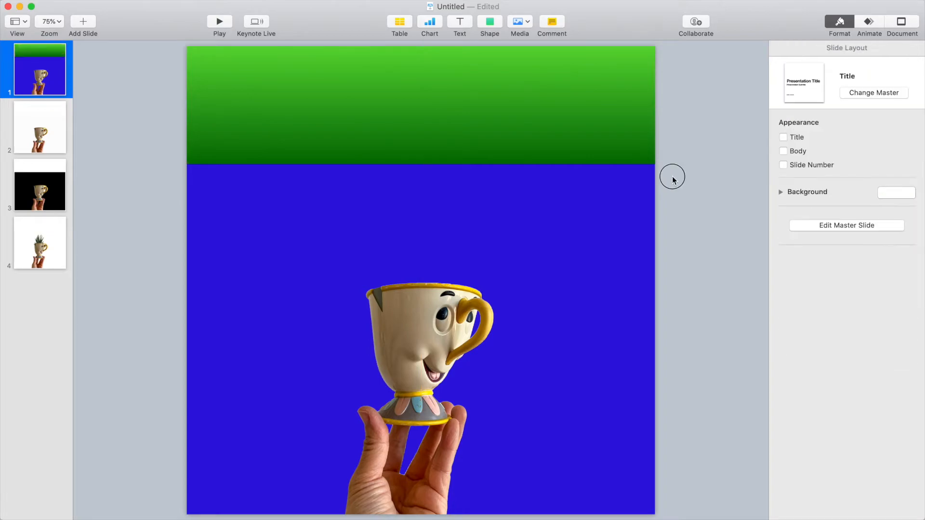
Step: Copy the green banner from slide 1 onto slides 2, 3 and 4
{"action": "left_click", "coordinate": [474, 128]}
{"action": "key", "text": "super+c"}
{"action": "left_click", "coordinate": [56, 118]}
{"action": "key", "text": "super+v"}
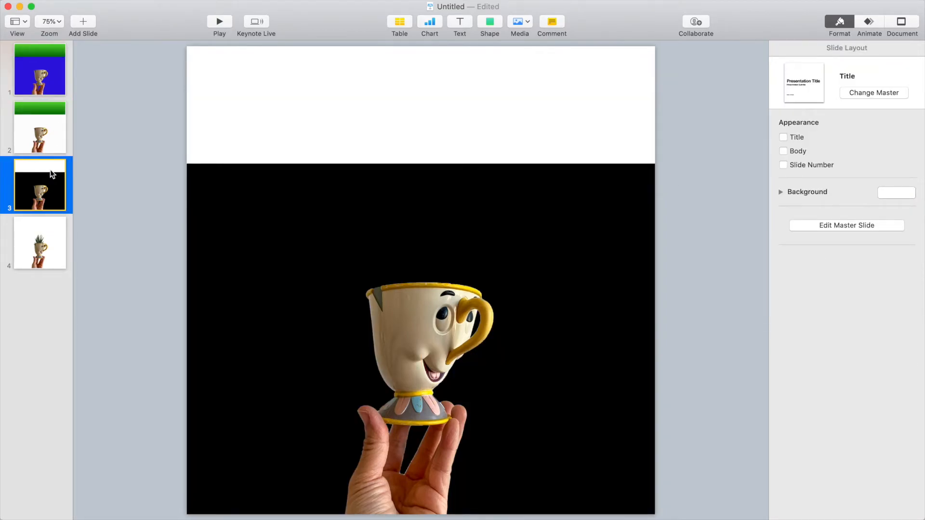
{"action": "key", "text": "super+v"}
{"action": "left_click", "coordinate": [29, 245]}
{"action": "key", "text": "super+v"}
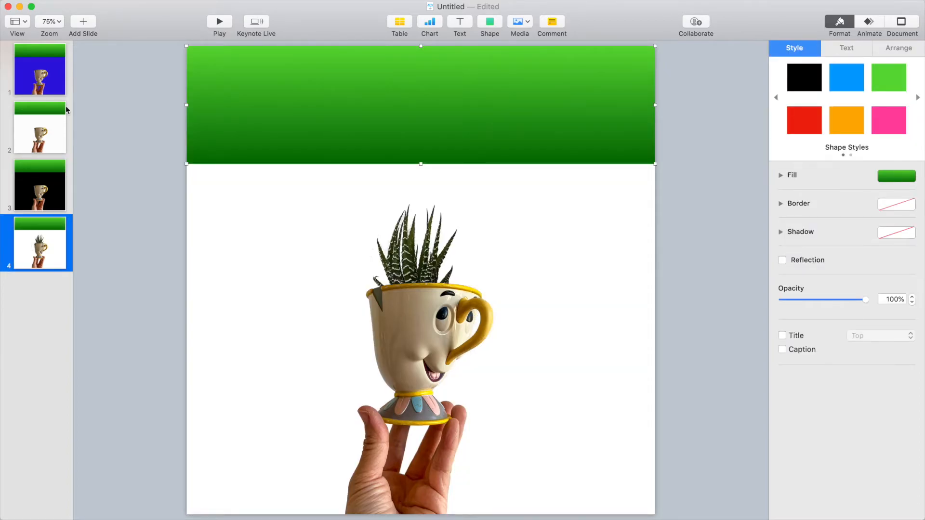
Step: Enter the number 3 inside the green banner on slide 1
{"action": "left_click", "coordinate": [52, 85]}
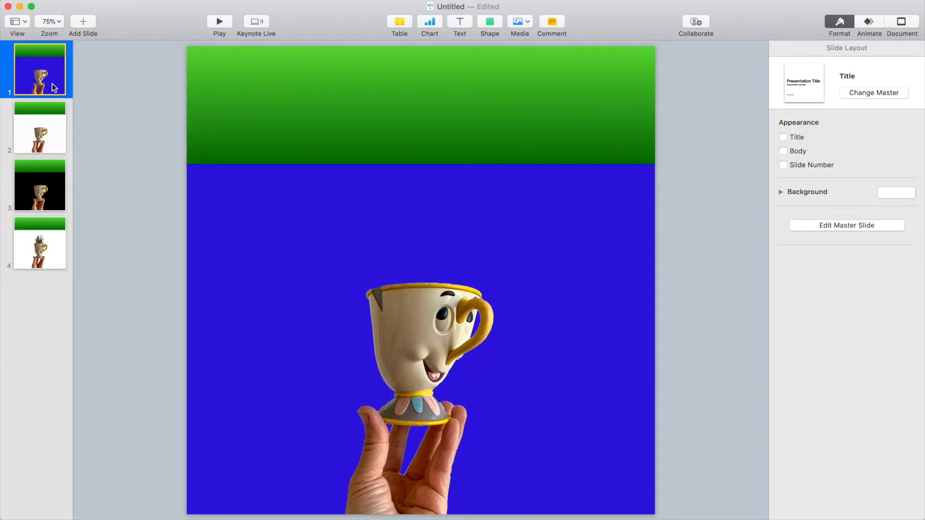
{"action": "left_click", "coordinate": [461, 24]}
{"action": "left_click", "coordinate": [411, 82]}
{"action": "left_click", "coordinate": [411, 79]}
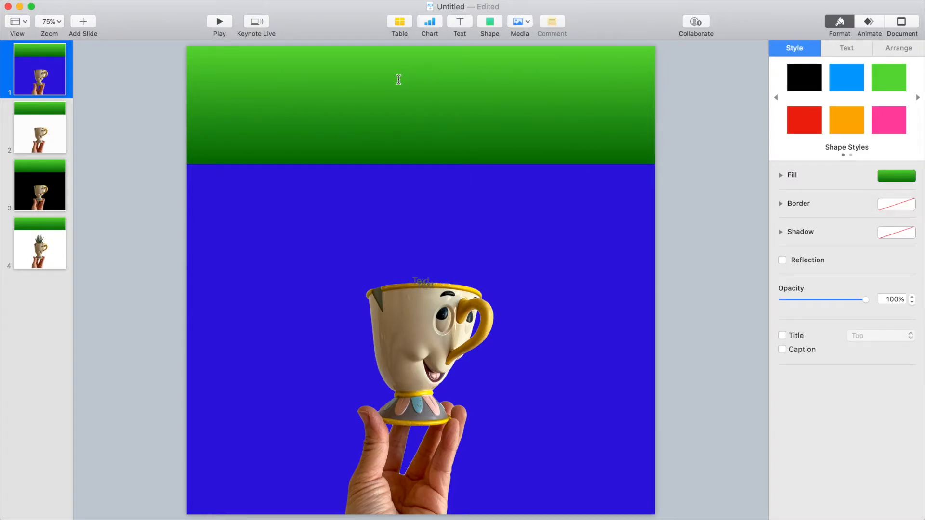
{"action": "type", "text": "3"}
Step: Try the banner number at 150 pt, then format it in Impact Regular at 200 pt
{"action": "double_click", "coordinate": [420, 103]}
{"action": "left_click", "coordinate": [913, 175]}
{"action": "left_click_drag", "start_coordinate": [896, 177], "coordinate": [877, 178]}
{"action": "type", "text": "150"}
{"action": "key", "text": "Return"}
{"action": "left_click", "coordinate": [895, 160]}
{"action": "left_click", "coordinate": [800, 136]}
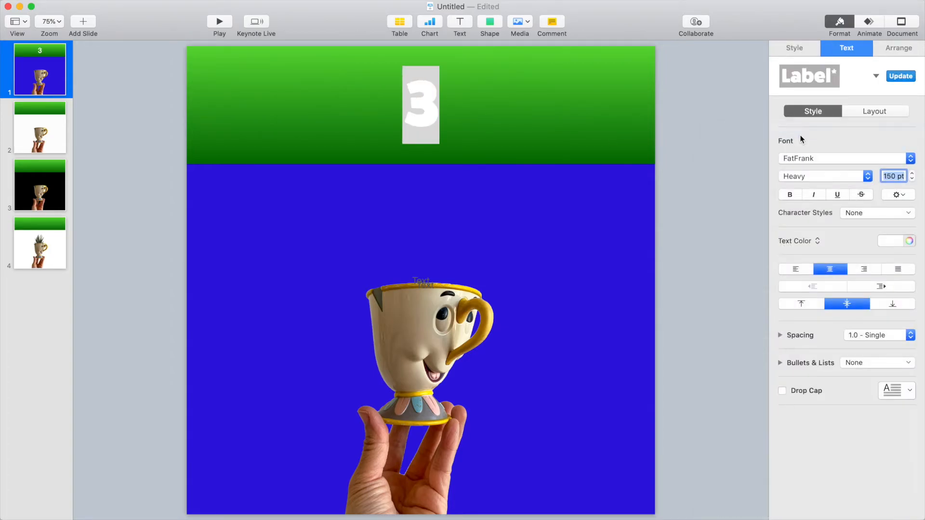
{"action": "left_click", "coordinate": [868, 160]}
{"action": "left_click", "coordinate": [867, 175]}
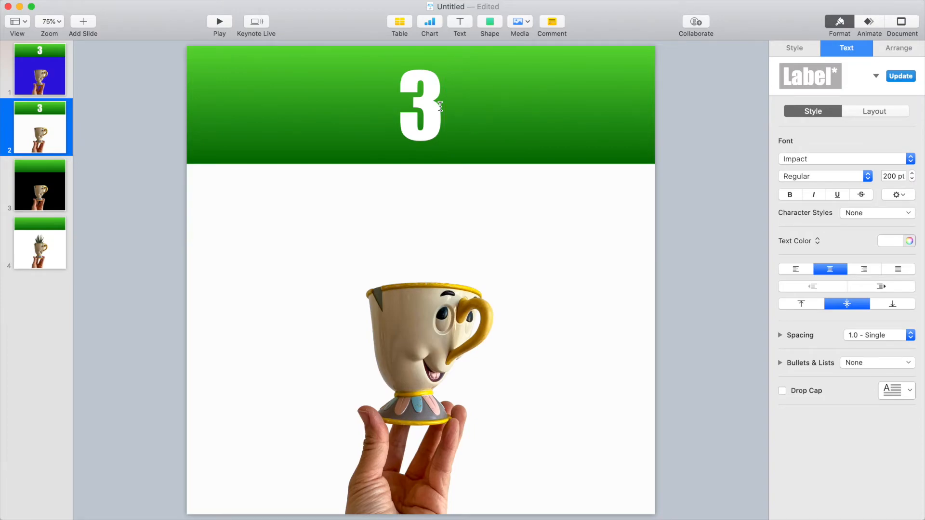
Step: Number the banner 2 on the white cup slide and 1 on the black cup slide in the same style
{"action": "key", "text": "BackSpace"}
{"action": "type", "text": "2"}
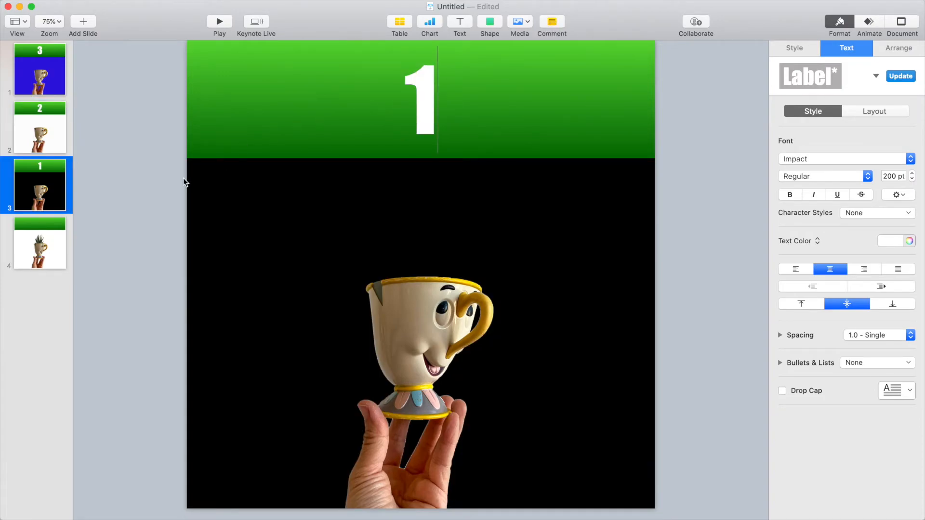
Step: Enter REPURPOSED in the green banner on the plant slide
{"action": "left_click", "coordinate": [60, 233]}
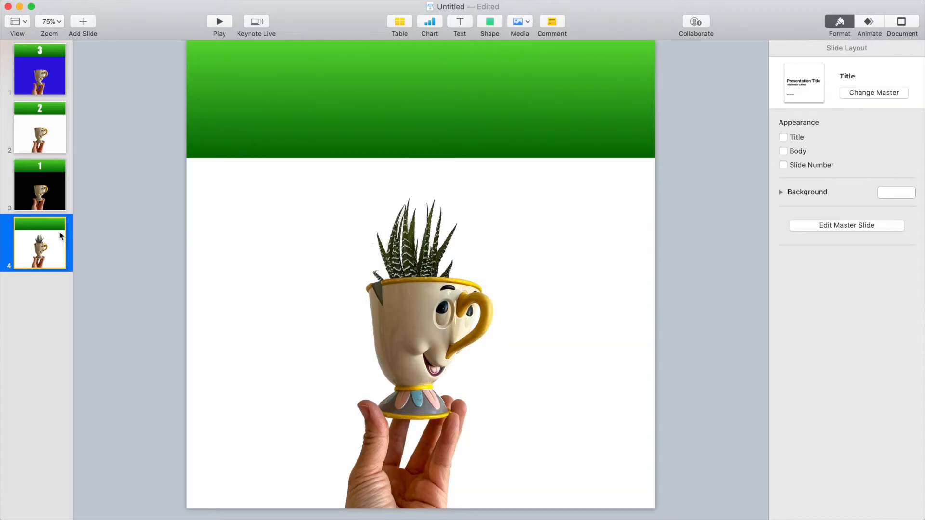
{"action": "left_click", "coordinate": [413, 110]}
{"action": "type", "text": "REPU"}
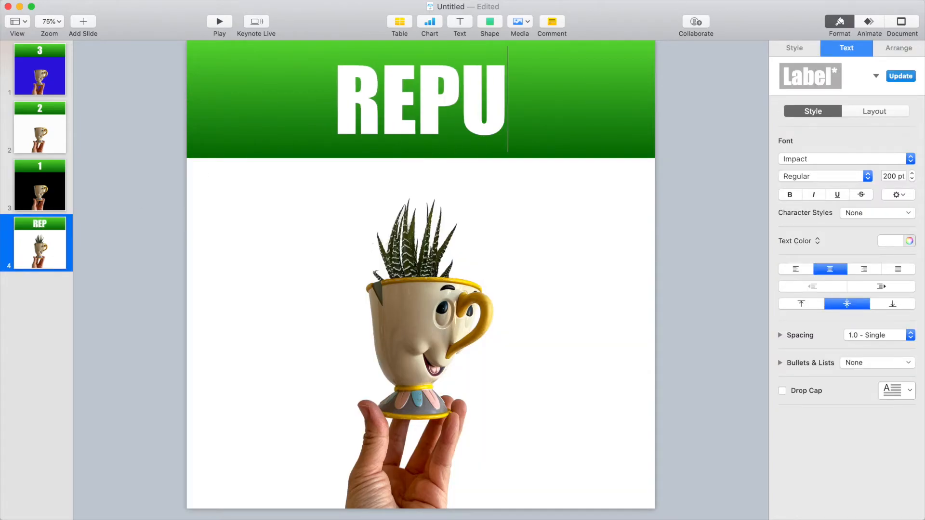
{"action": "type", "text": "RPOSED"}
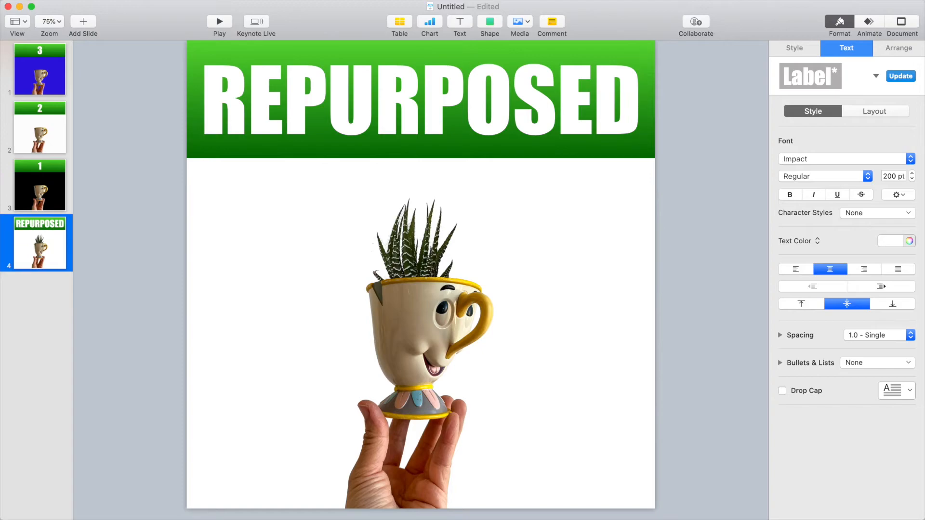
Step: Set the plant slide's banner text to 100 pt and add PLANTER POT as a second line below REPURPOSED
{"action": "key", "text": "super+v"}
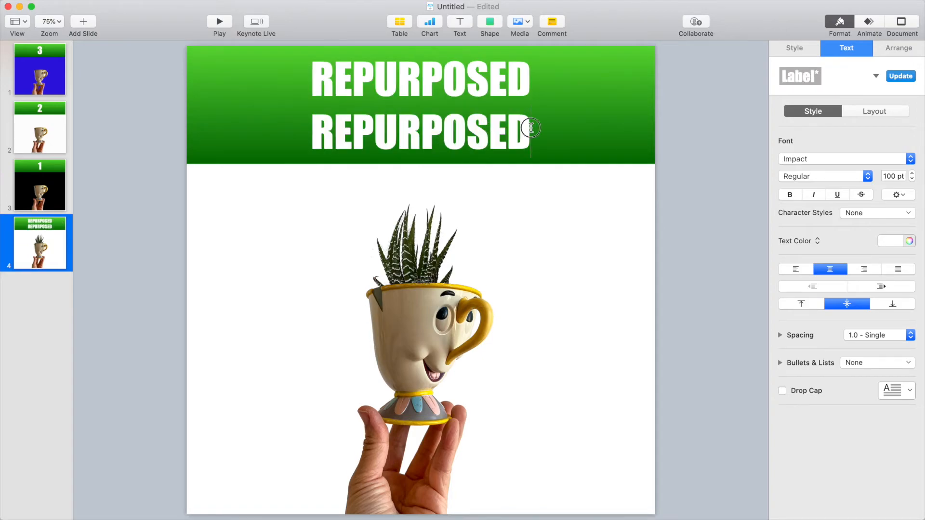
{"action": "left_click_drag", "start_coordinate": [534, 130], "coordinate": [318, 133]}
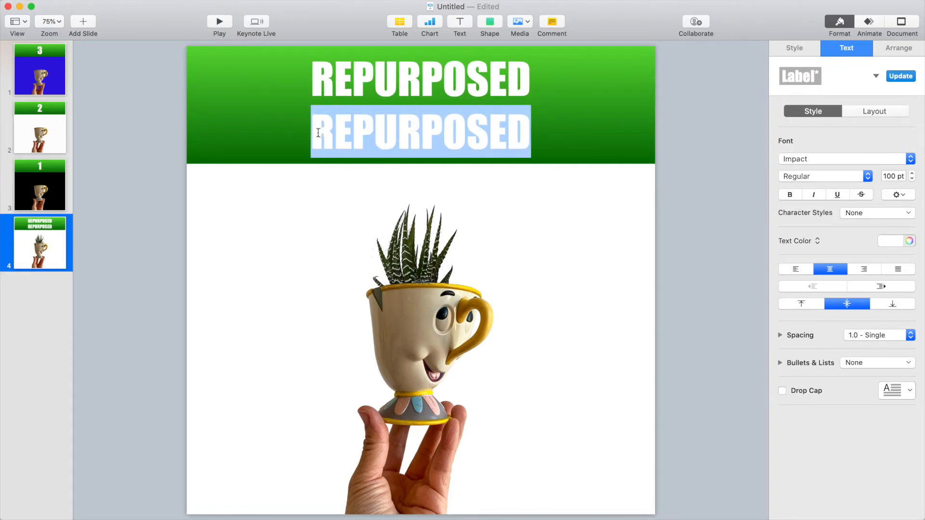
{"action": "type", "text": "PLAN TER"}
{"action": "key", "text": "BackSpace"}
{"action": "key", "text": "BackSpace"}
{"action": "key", "text": "BackSpace"}
{"action": "key", "text": "BackSpace"}
{"action": "type", "text": "TER"}
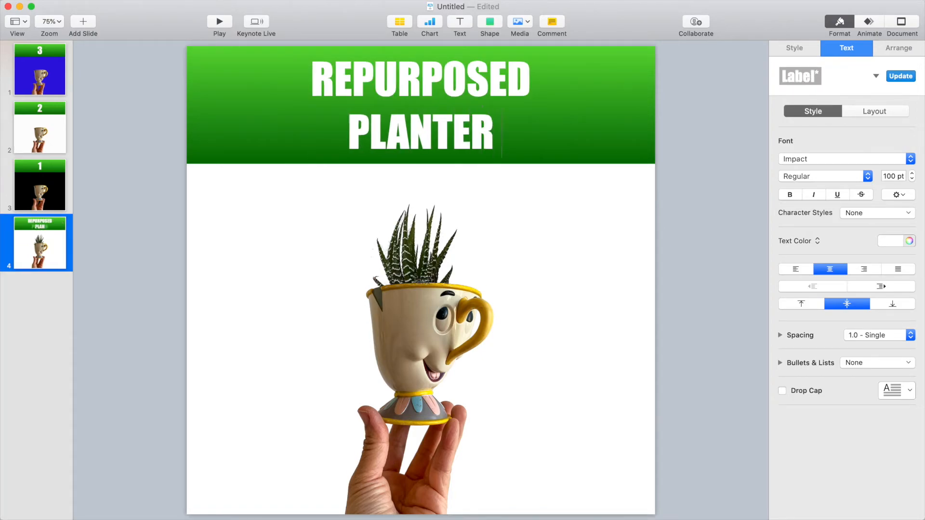
{"action": "type", "text": " POT"}
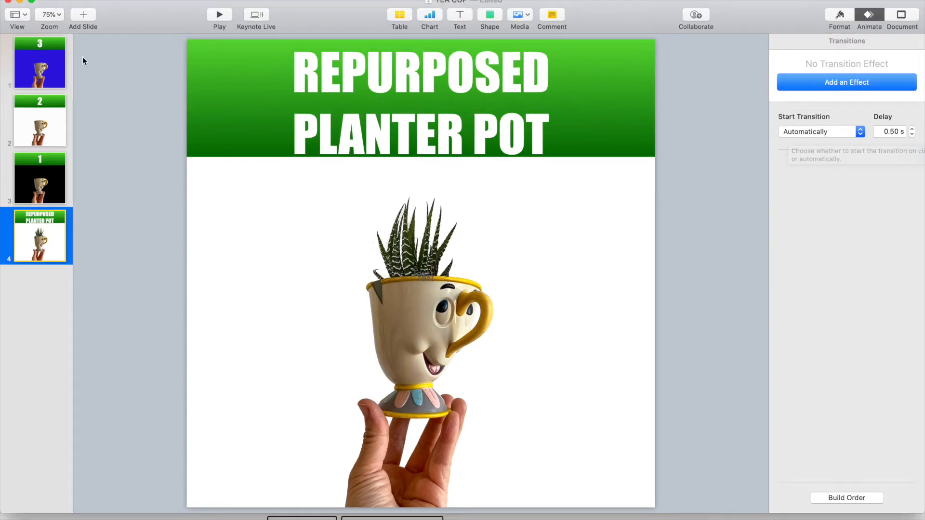
Step: Select all four slides and play the slideshow from the blue number 3 slide to check its timing
{"action": "left_click", "coordinate": [53, 71]}
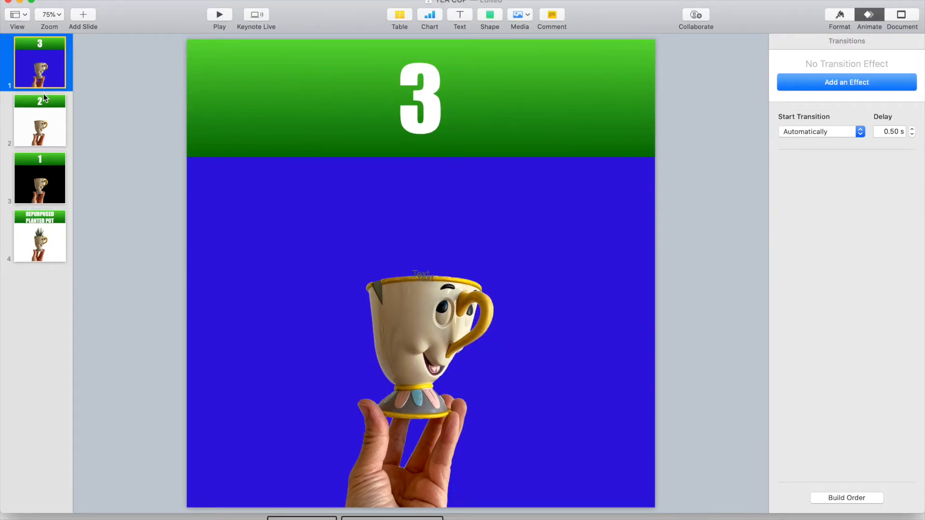
{"action": "left_click", "coordinate": [40, 227], "text": "shift"}
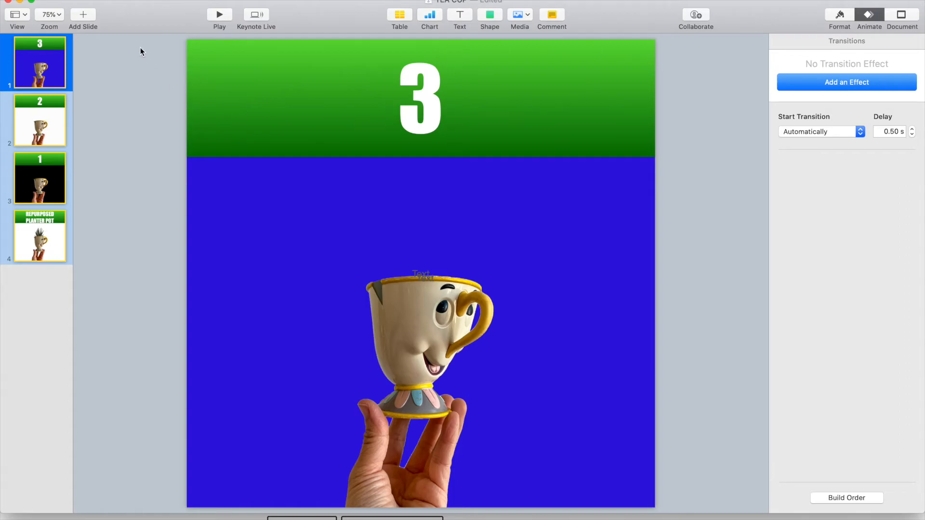
{"action": "left_click", "coordinate": [218, 15]}
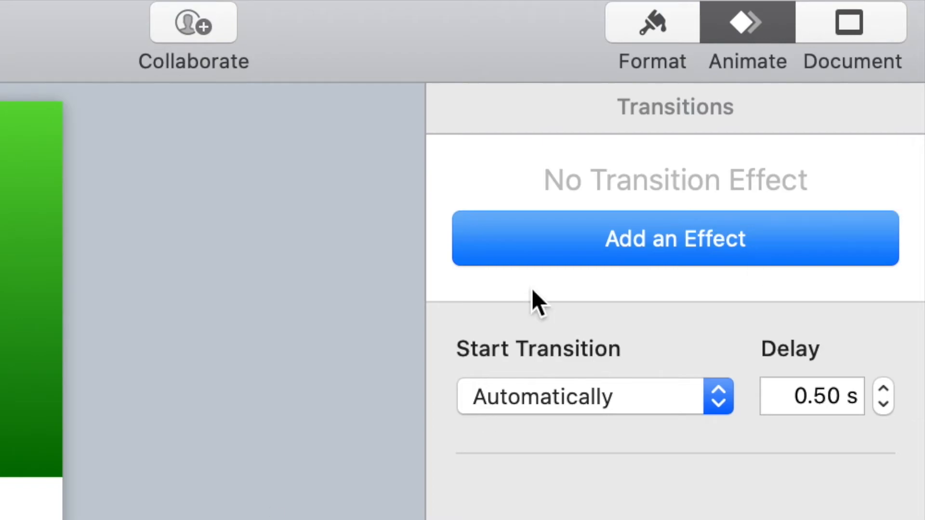
Step: Set the automatic transition delay to 1 second on each of the four slides
{"action": "key", "text": "Down"}
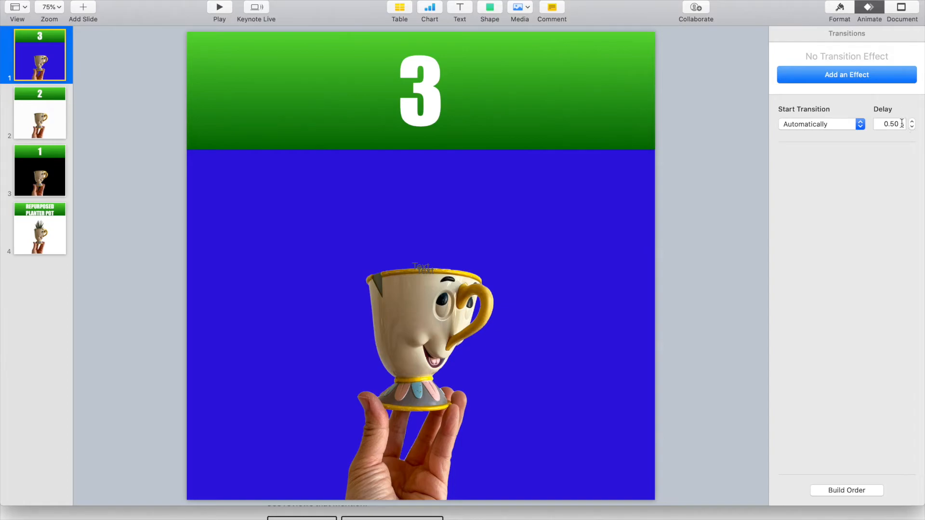
{"action": "left_click", "coordinate": [839, 397]}
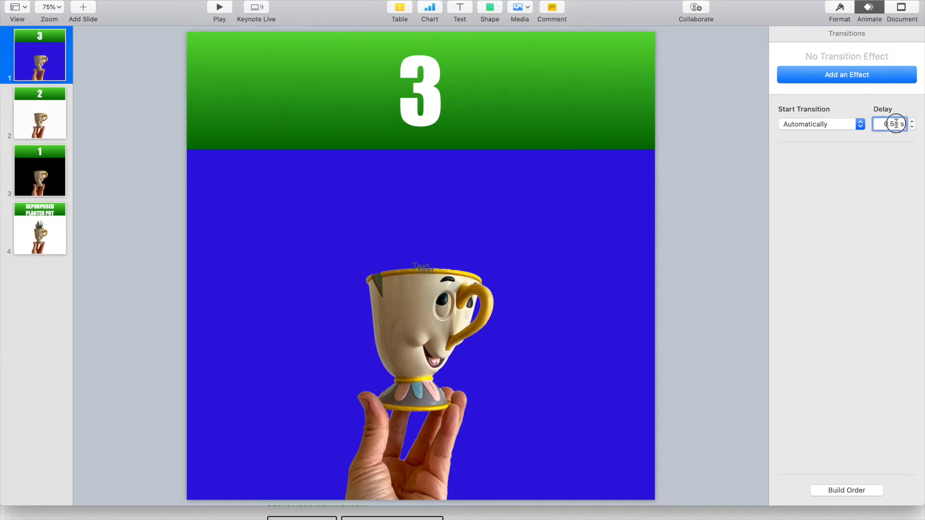
{"action": "left_click_drag", "start_coordinate": [900, 125], "coordinate": [871, 128]}
{"action": "type", "text": "1s"}
{"action": "left_click", "coordinate": [62, 105]}
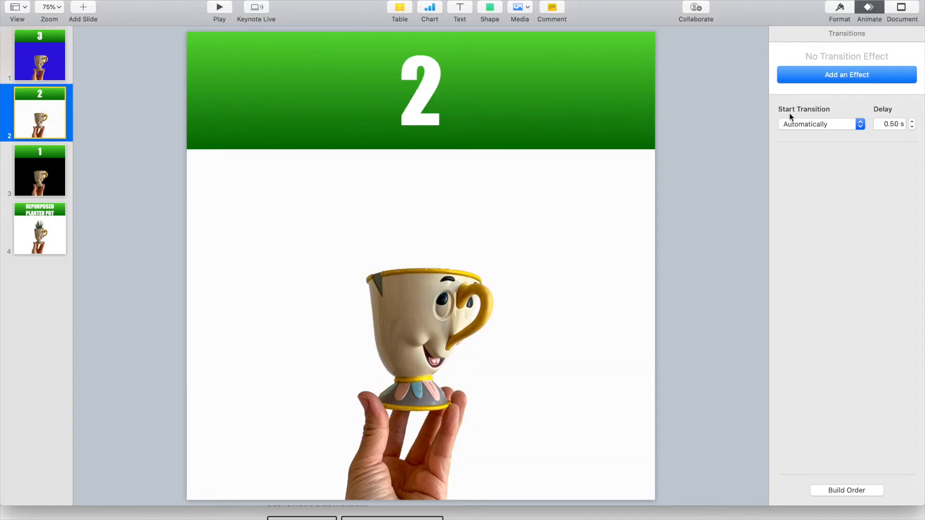
{"action": "left_click", "coordinate": [897, 124]}
{"action": "type", "text": "1."}
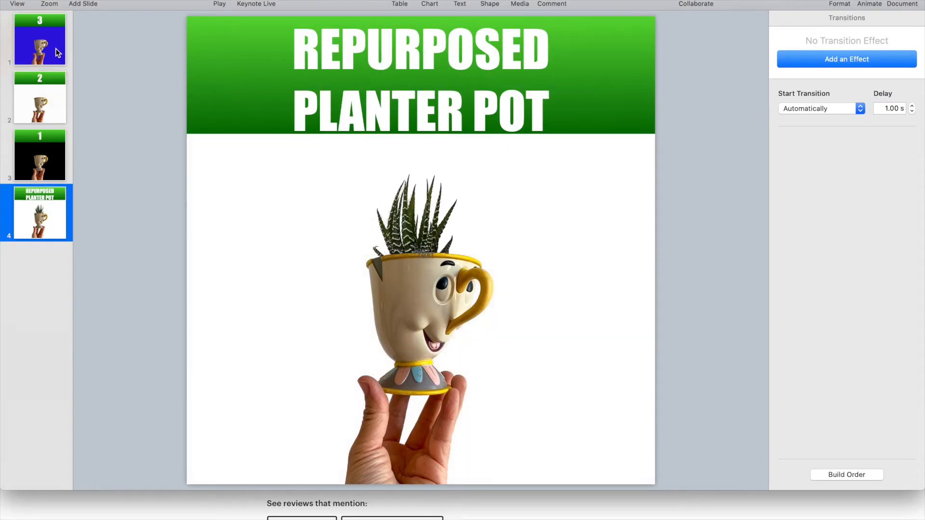
Step: Copy all four slides and paste them after the REPURPOSED PLANTER POT slide so the countdown repeats
{"action": "left_click", "coordinate": [56, 49]}
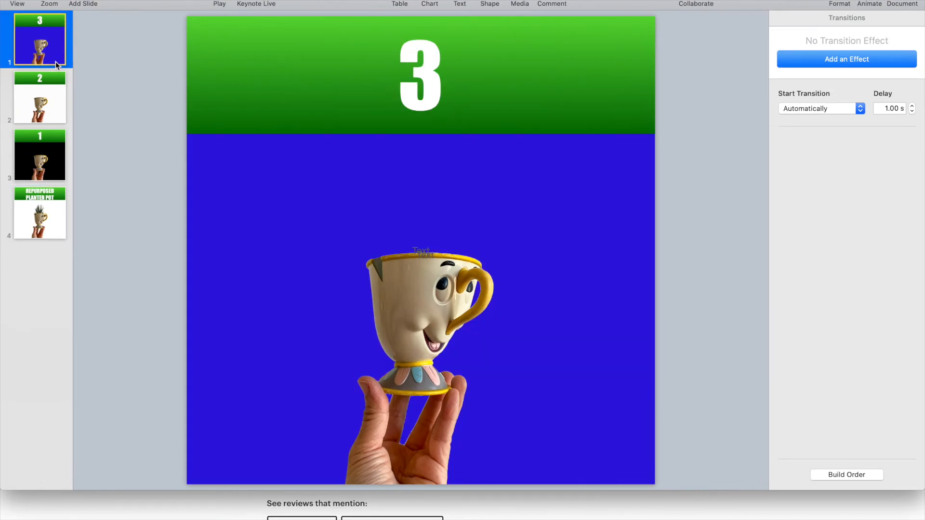
{"action": "left_click", "coordinate": [47, 229], "text": "shift"}
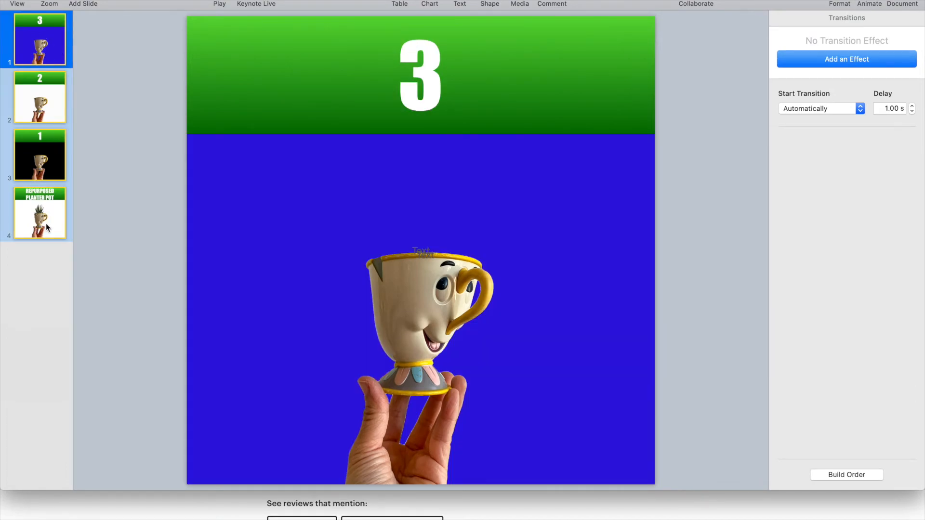
{"action": "left_click", "coordinate": [34, 281]}
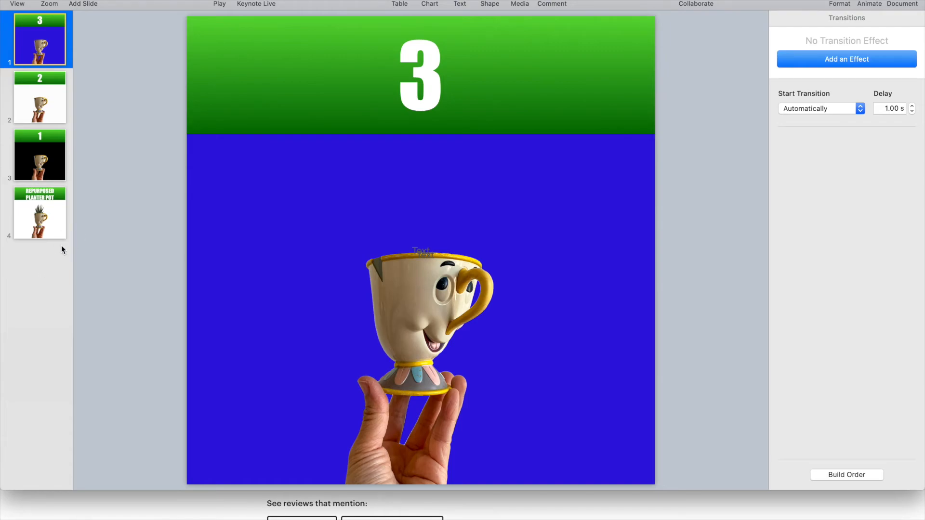
{"action": "left_click", "coordinate": [69, 218]}
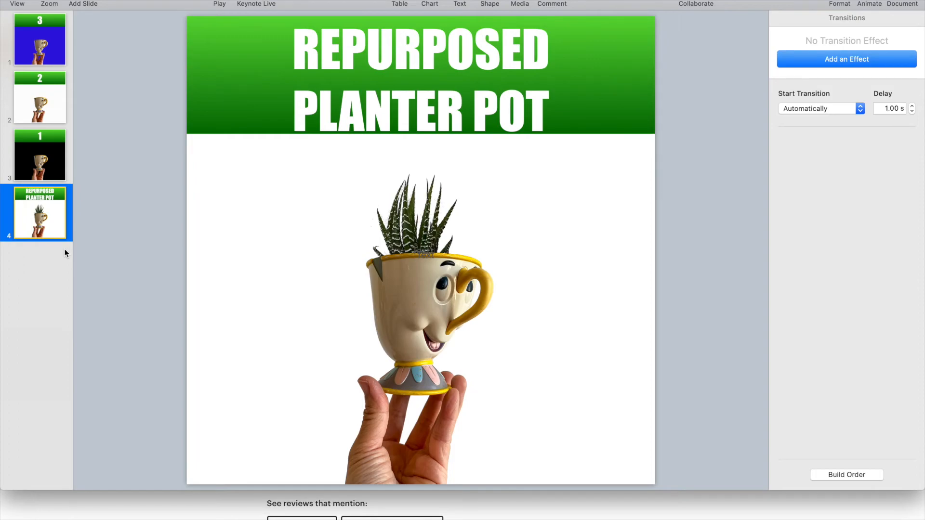
{"action": "key", "text": "super+v"}
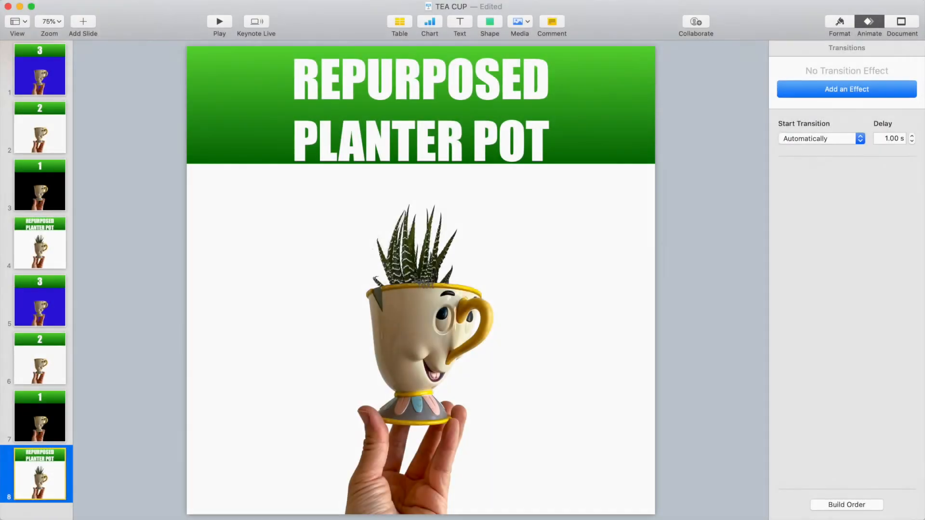
Step: Export all slides as a self-playing 720p movie named TEA CUP to the My Passport drive
{"action": "left_click", "coordinate": [177, 12]}
{"action": "mouse_move", "coordinate": [290, 274]}
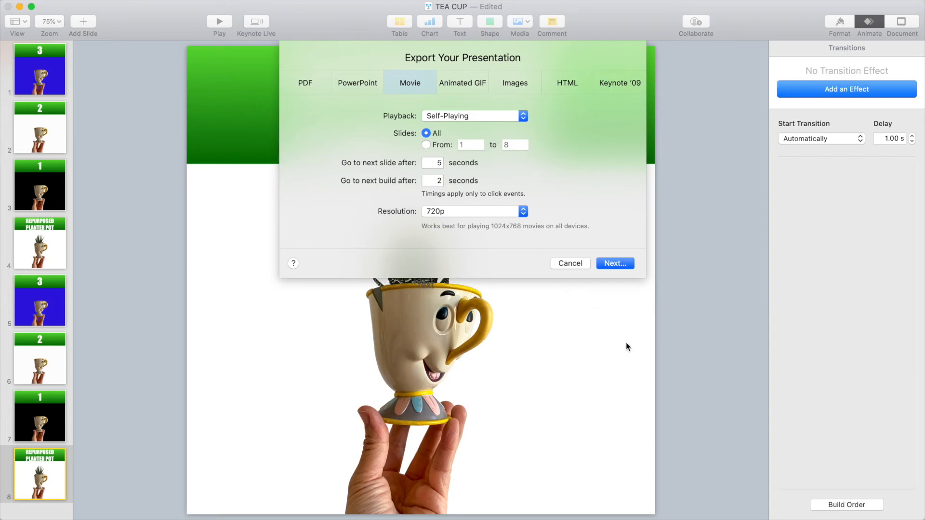
{"action": "left_click", "coordinate": [627, 262]}
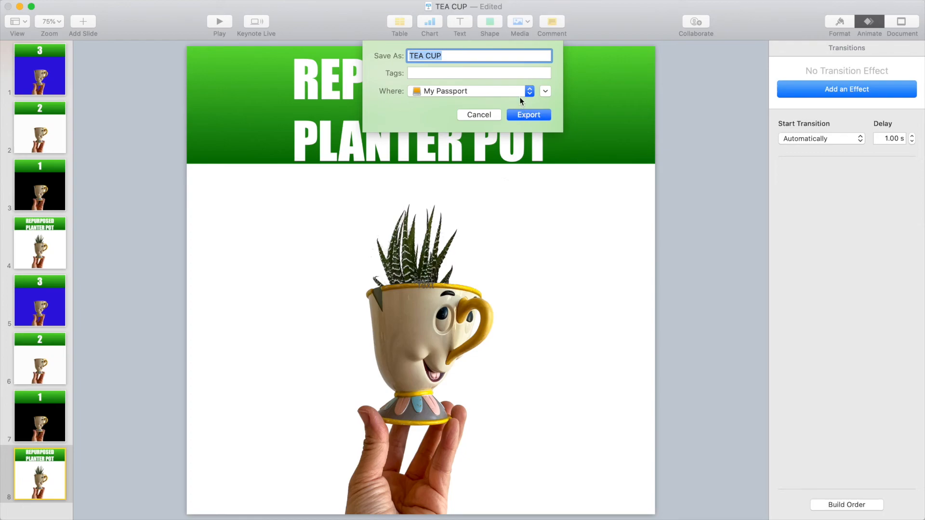
{"action": "left_click", "coordinate": [531, 114]}
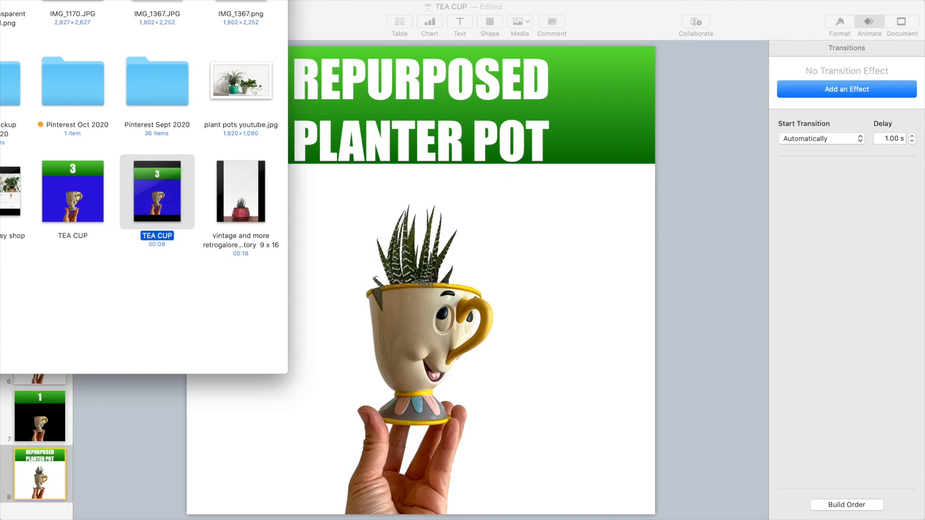
Step: Preview the exported TEA CUP movie in Finder and replay it from the start
{"action": "key", "text": "space"}
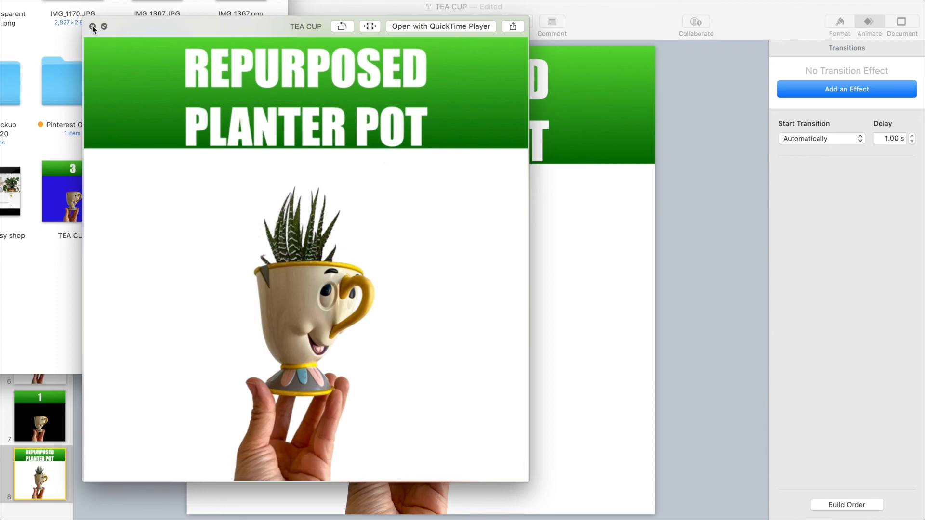
{"action": "mouse_move", "coordinate": [130, 199]}
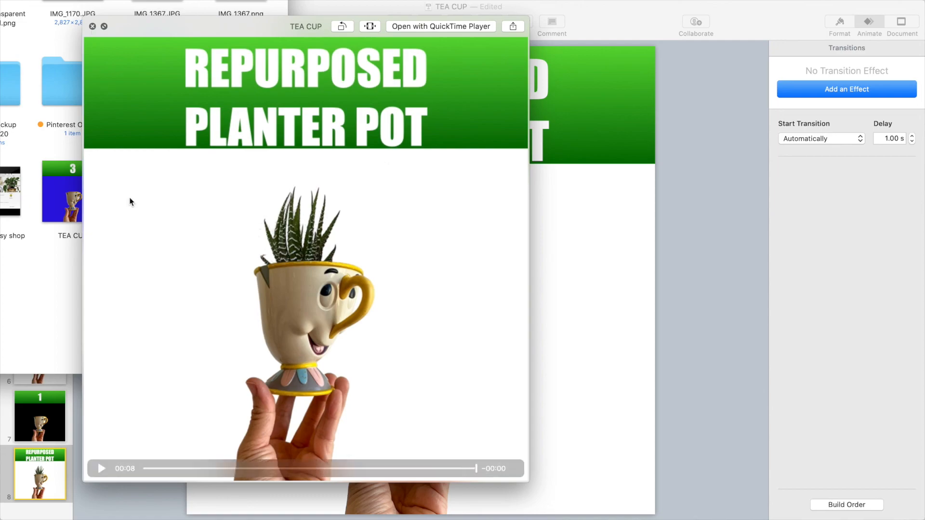
{"action": "left_click", "coordinate": [101, 468]}
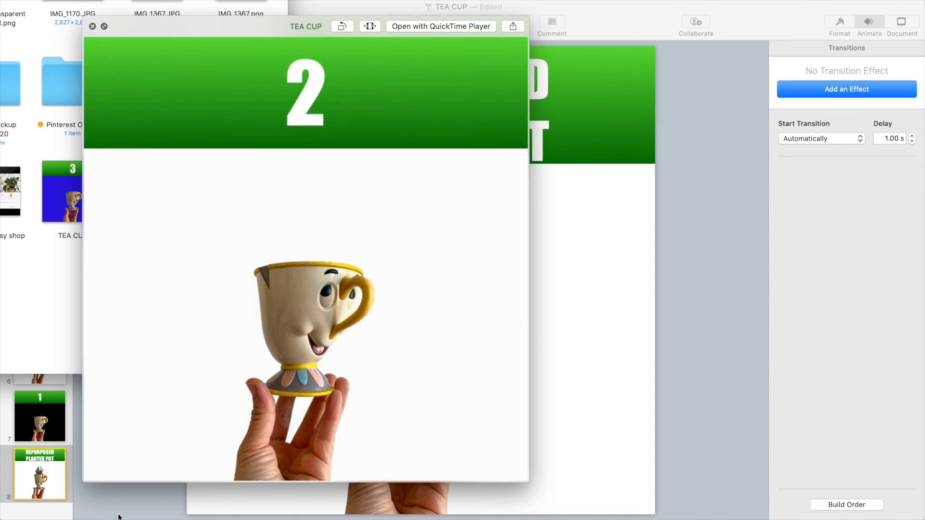